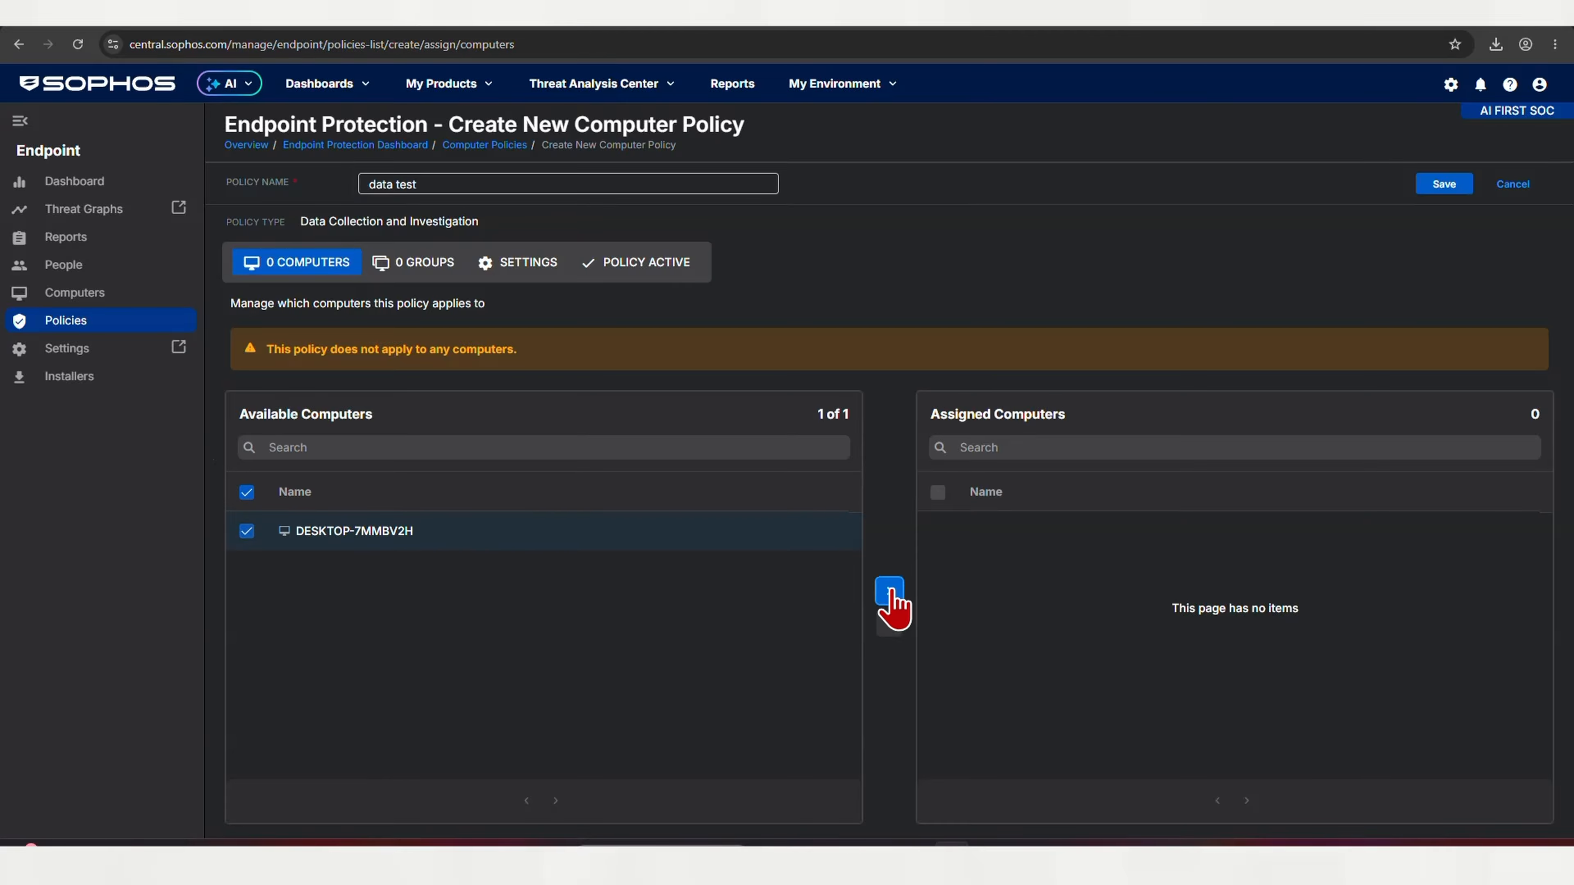
Add computer DESKTOP-7MMBV2H and group Rakhwal Win Test to the data test policy, then open its settings
{"action": "left_click", "coordinate": [889, 591]}
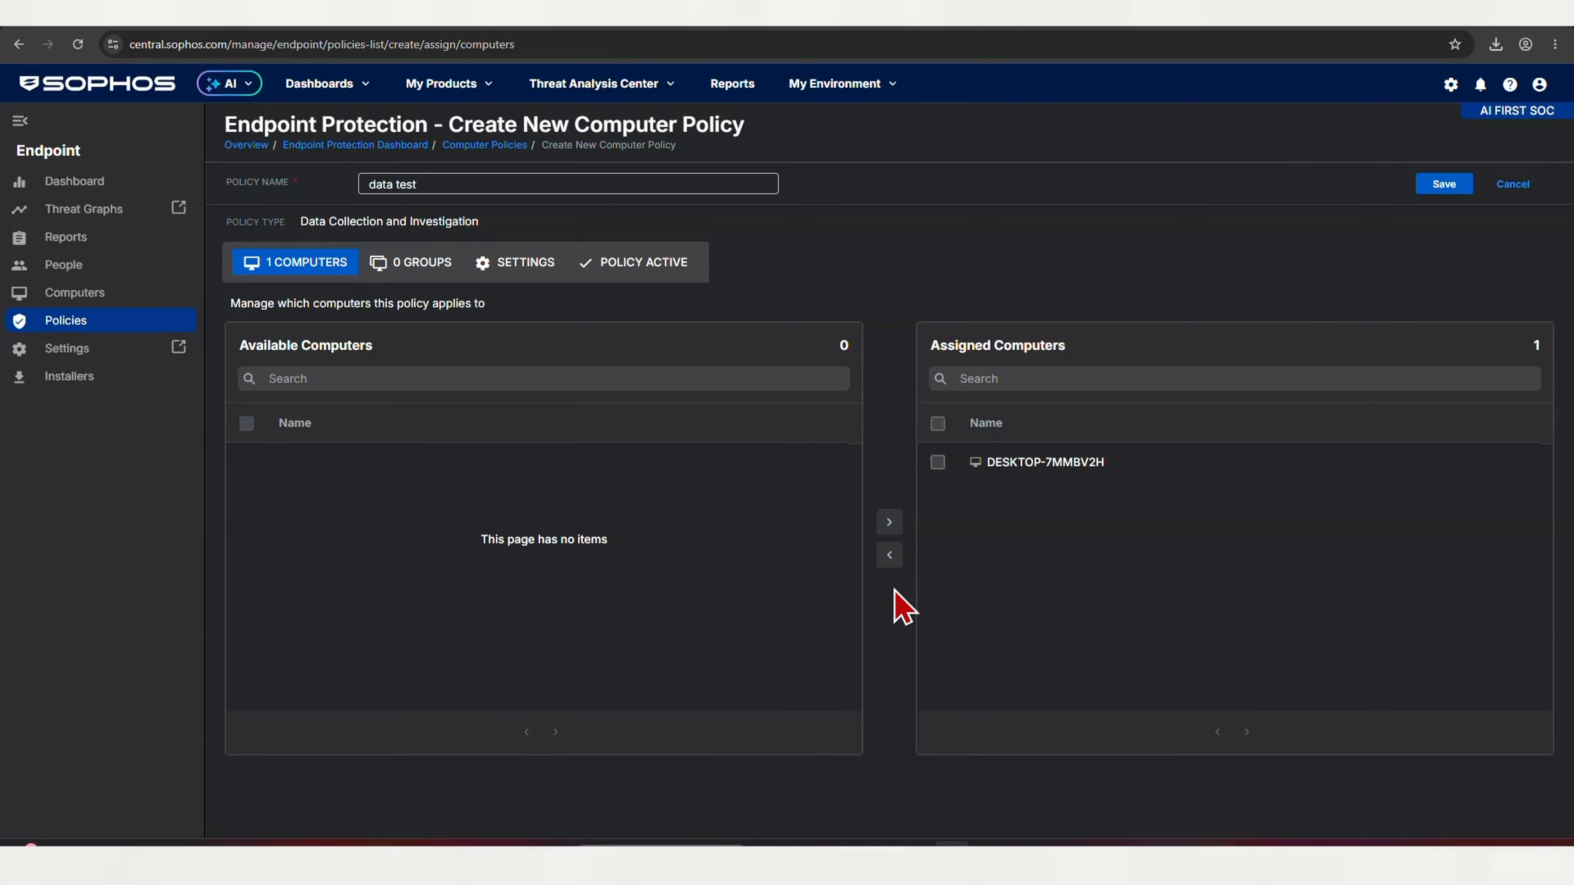
{"action": "left_click", "coordinate": [416, 270]}
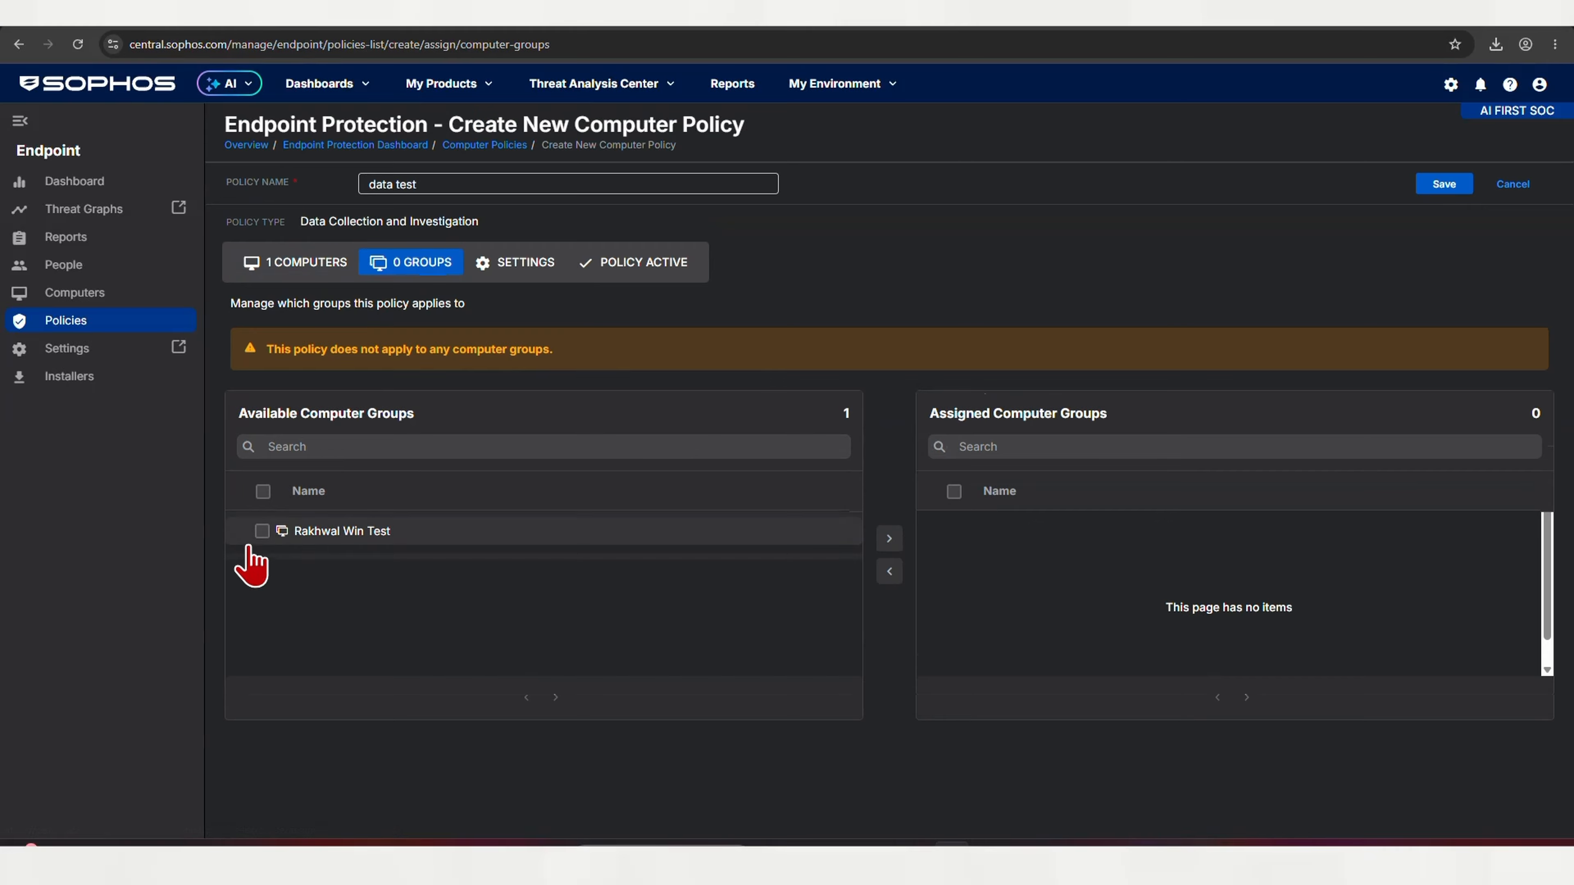
{"action": "left_click", "coordinate": [263, 491]}
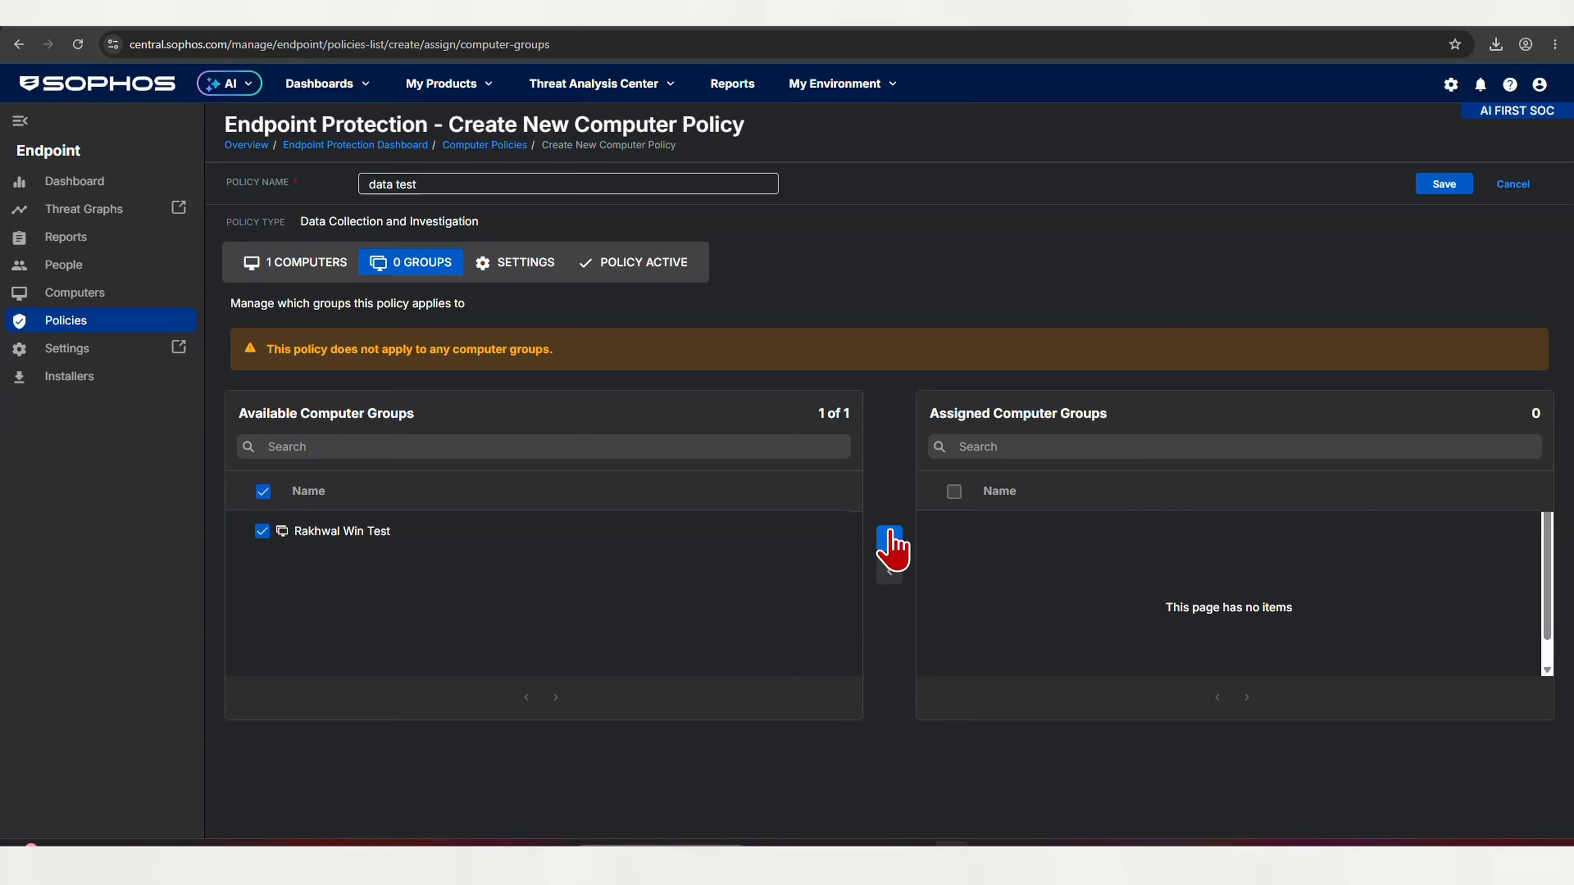
{"action": "left_click", "coordinate": [890, 543]}
{"action": "left_click", "coordinate": [483, 274]}
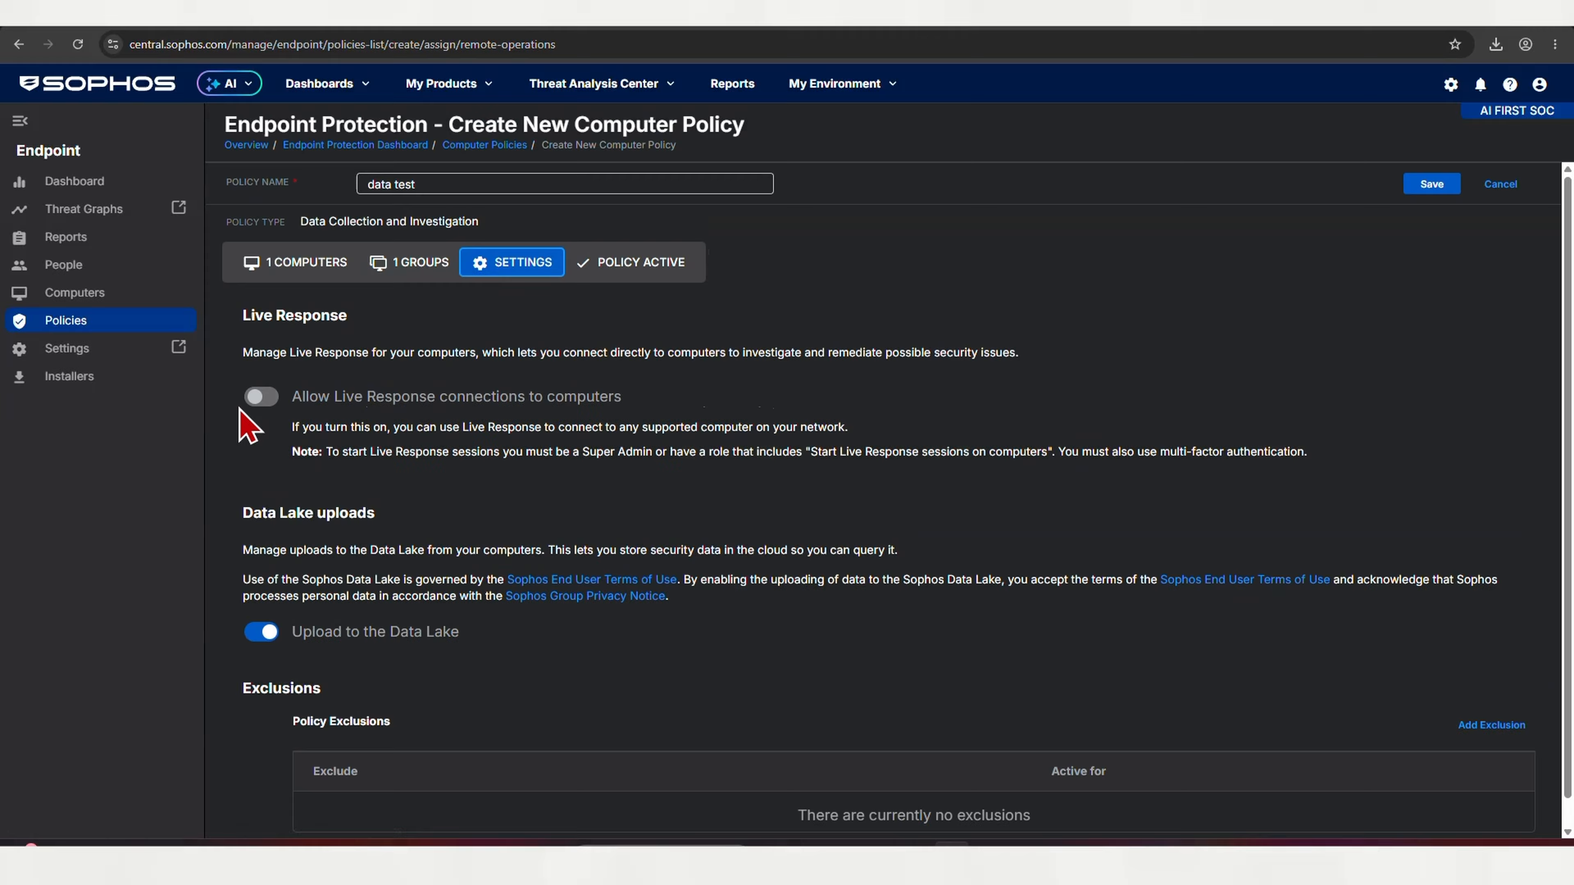
Enable 'Allow Live Response connections to computers' and save the data test policy
{"action": "left_click", "coordinate": [259, 400]}
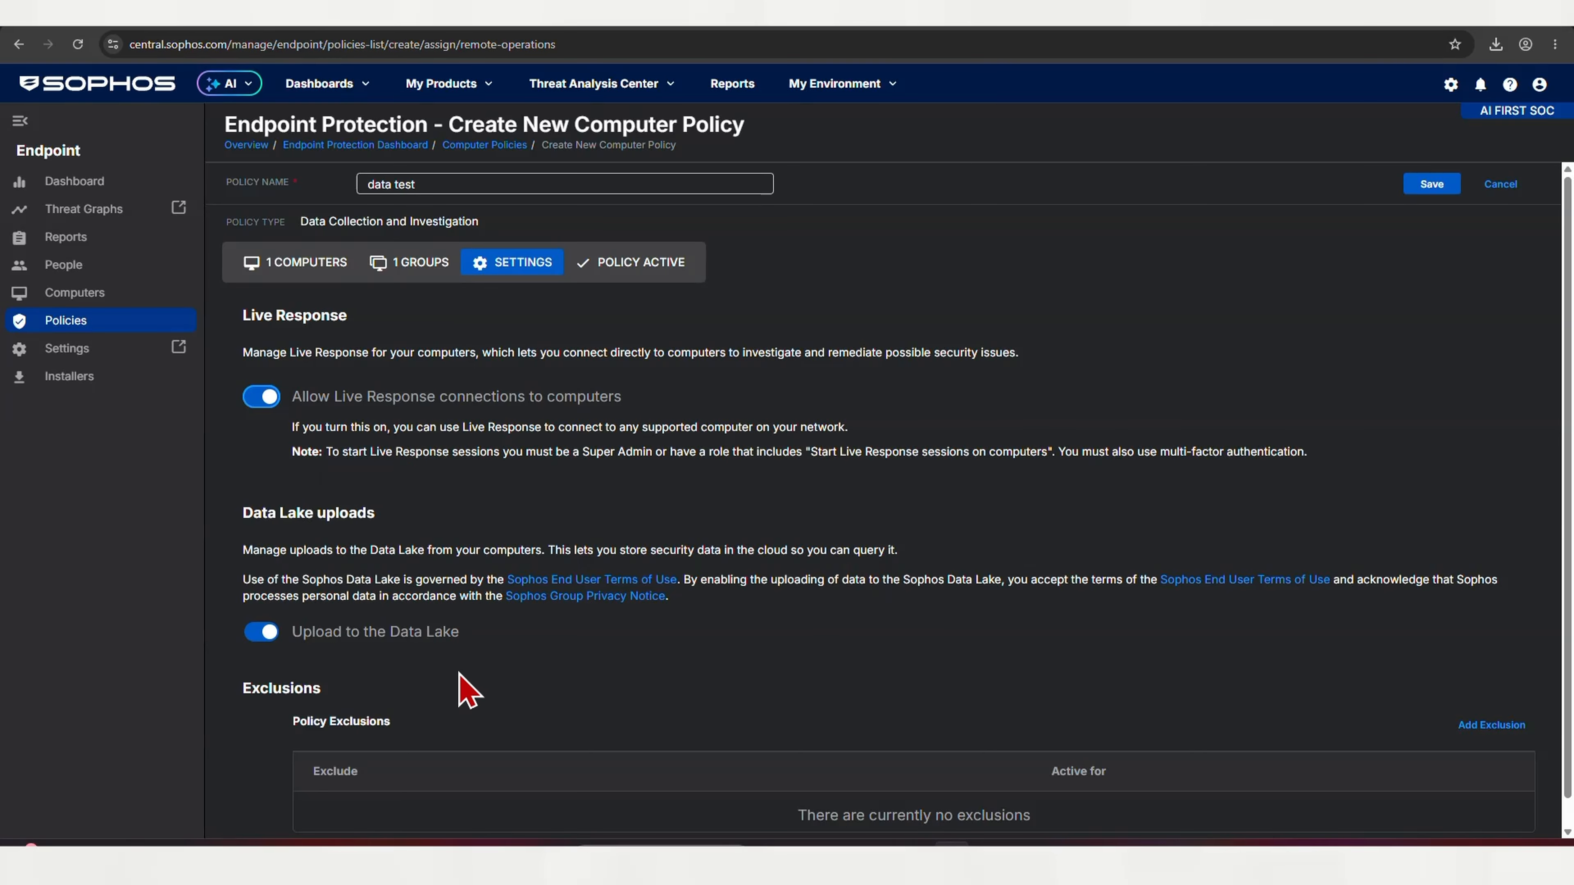
{"action": "scroll", "coordinate": [467, 692], "scroll_direction": "down", "scroll_amount": 1}
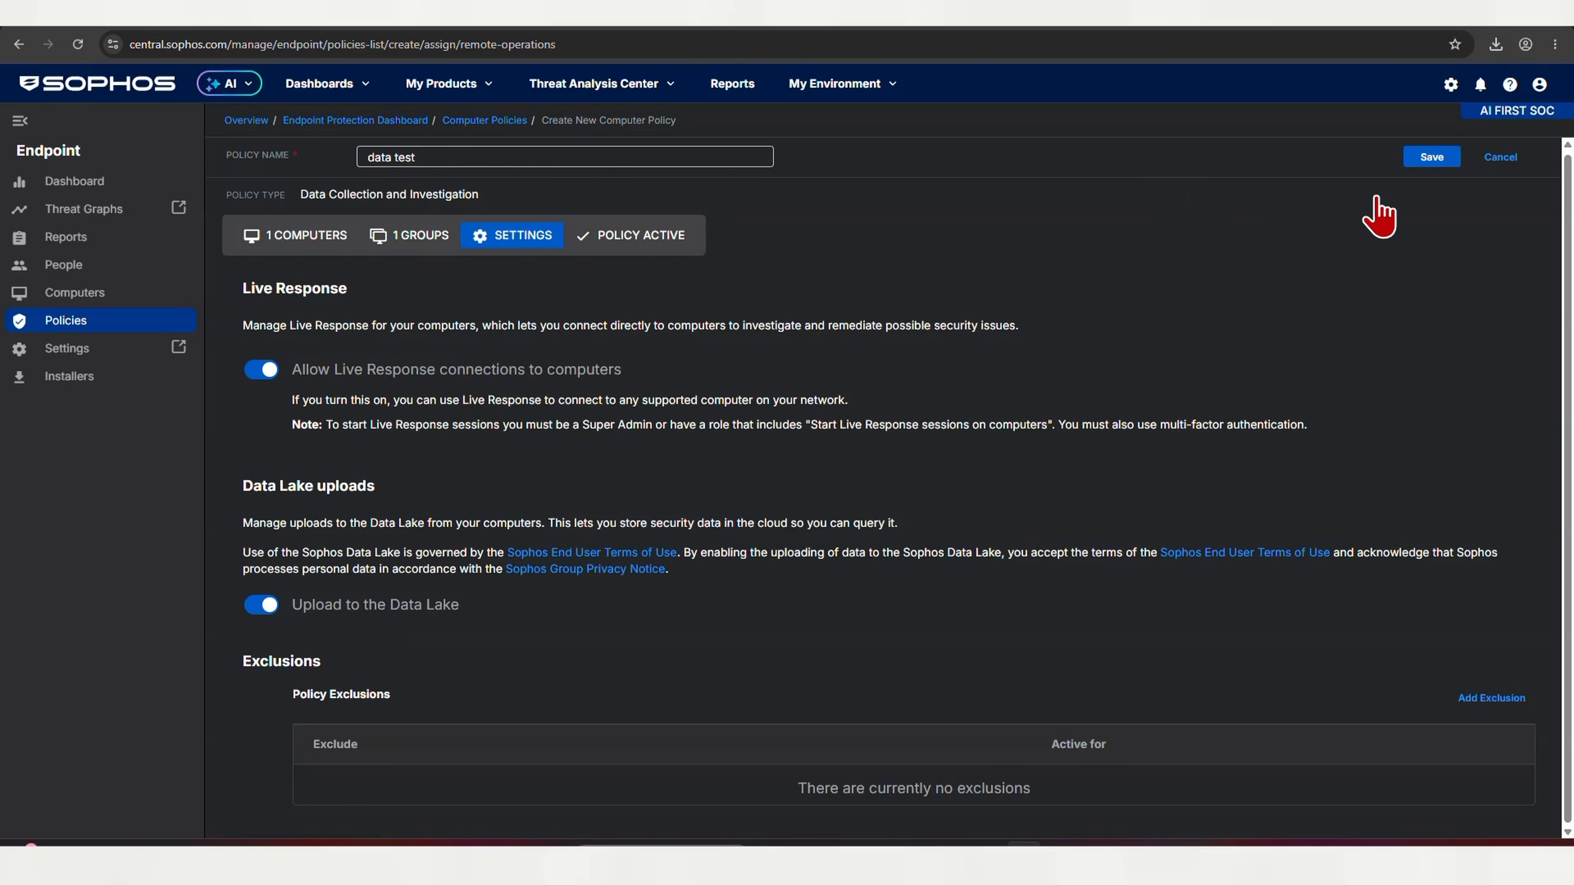
{"action": "left_click", "coordinate": [1432, 155]}
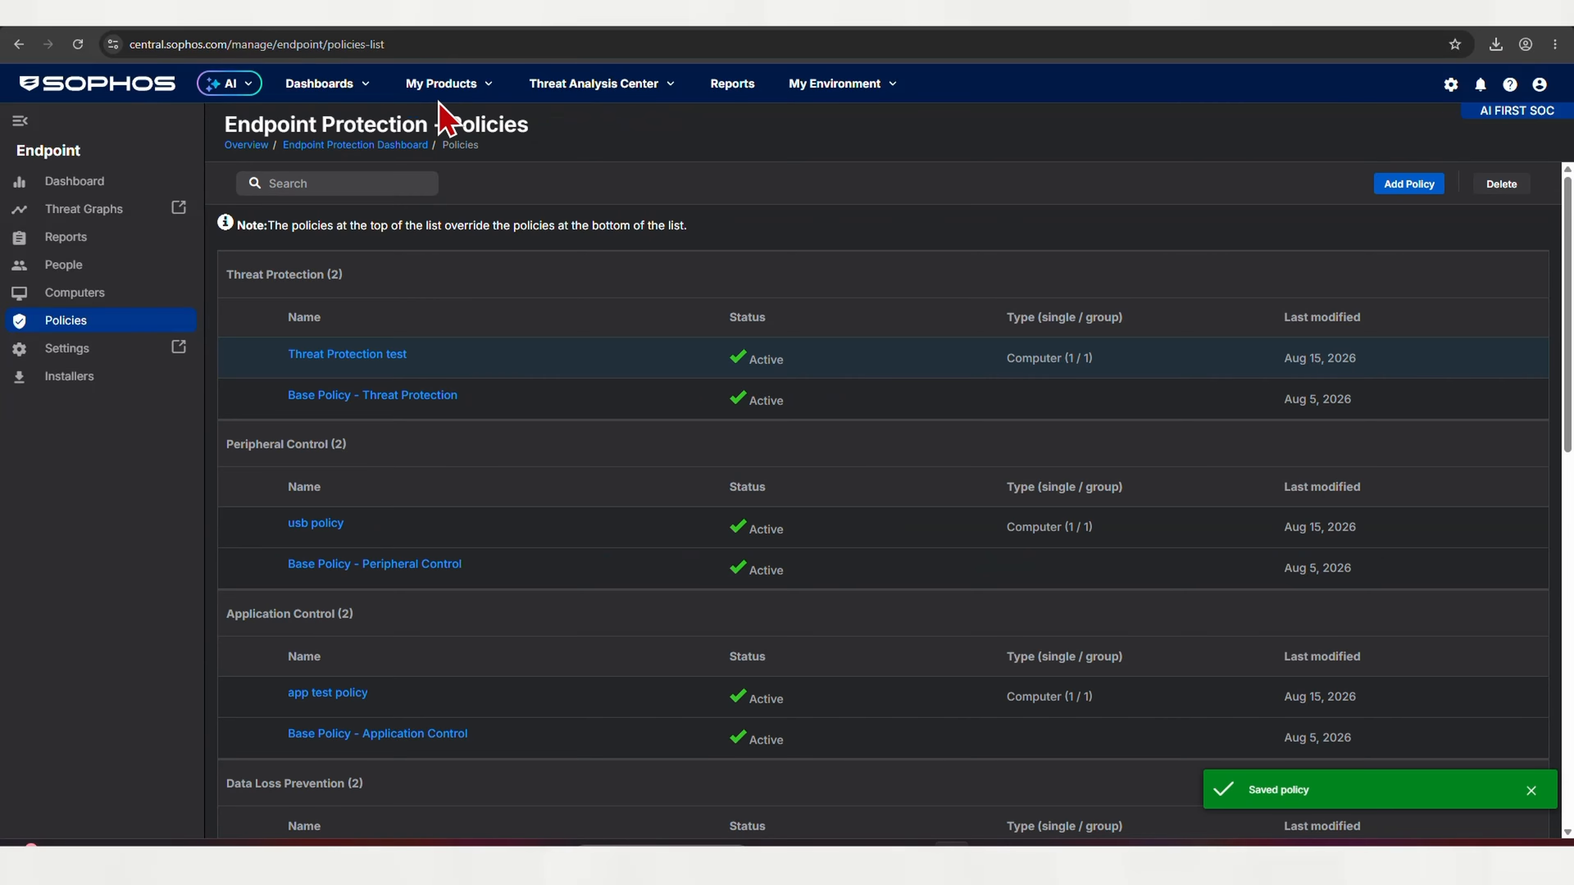
{"action": "left_click", "coordinate": [78, 296]}
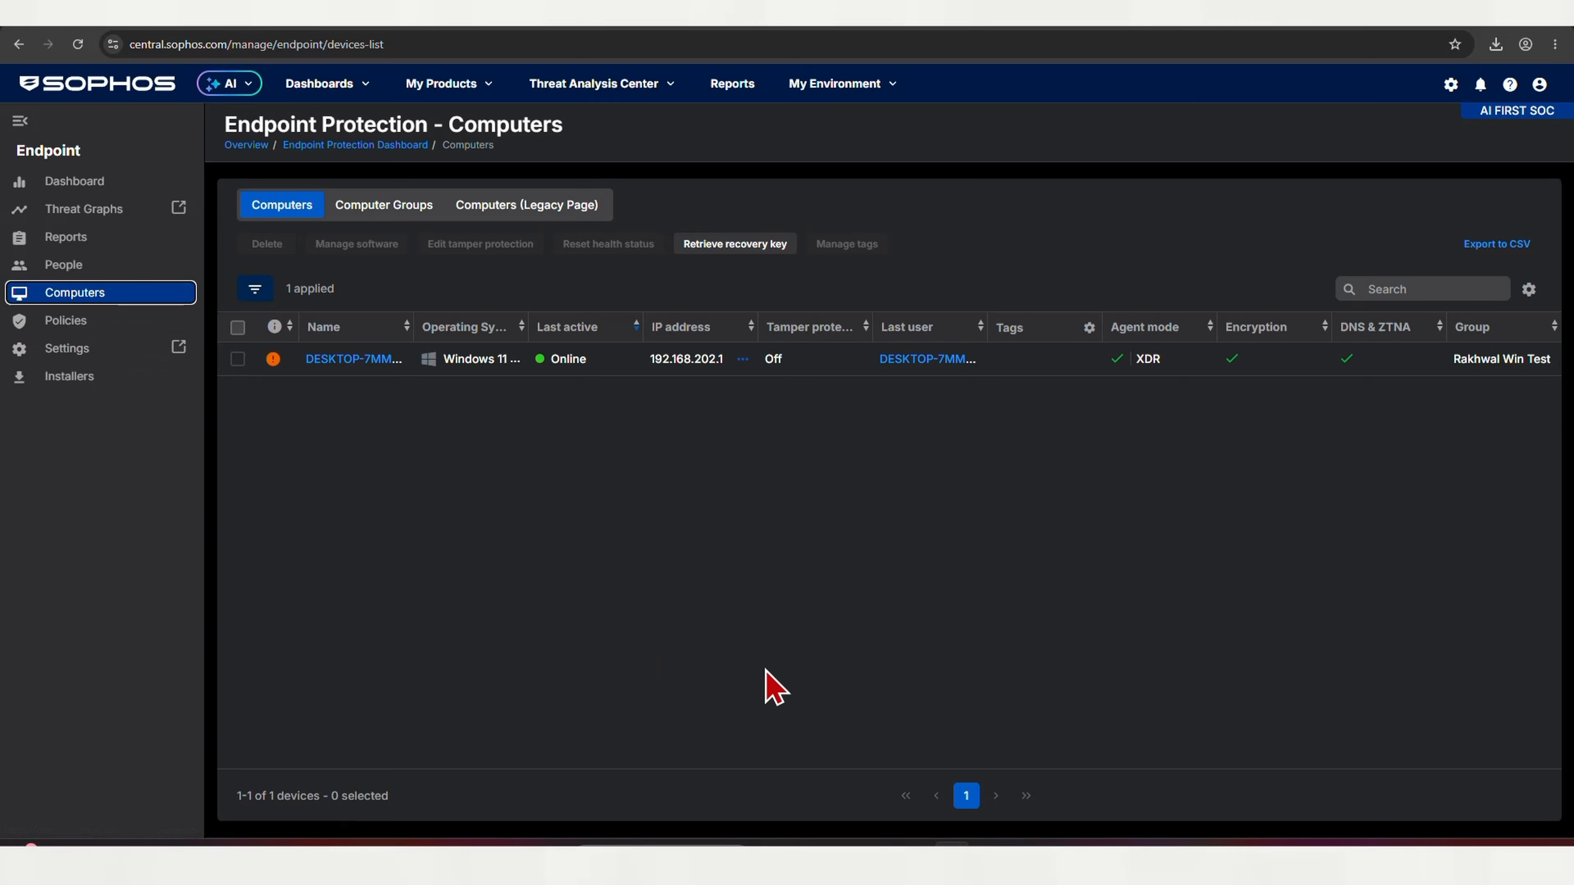
Start a Live Response session on DESKTOP-7MMBV2H with session purpose test123456
{"action": "left_click", "coordinate": [329, 361]}
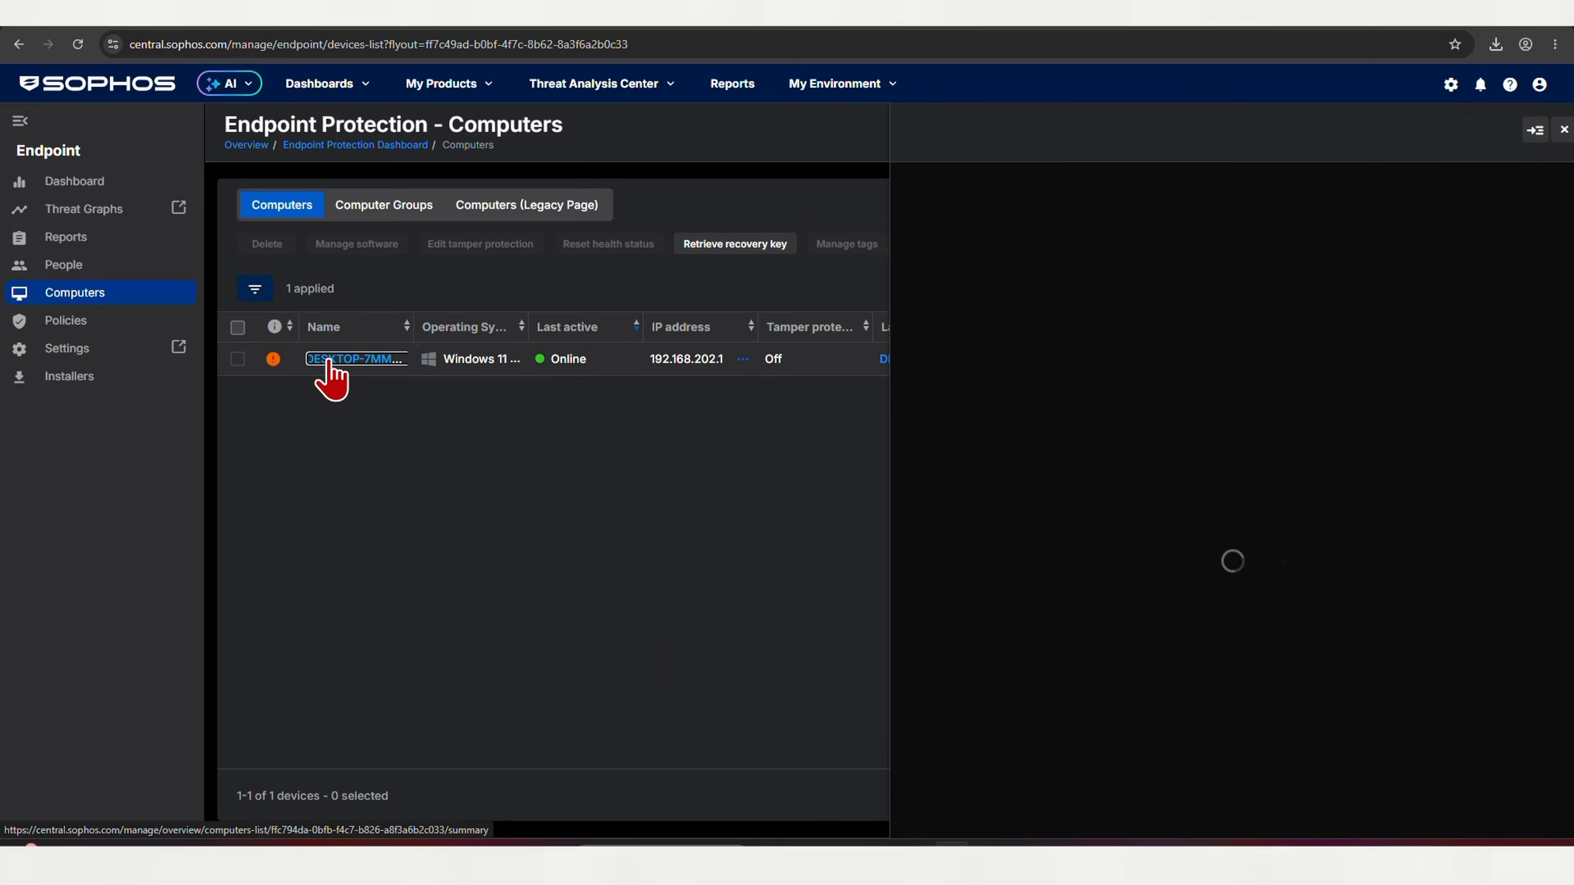
{"action": "left_click", "coordinate": [1471, 217]}
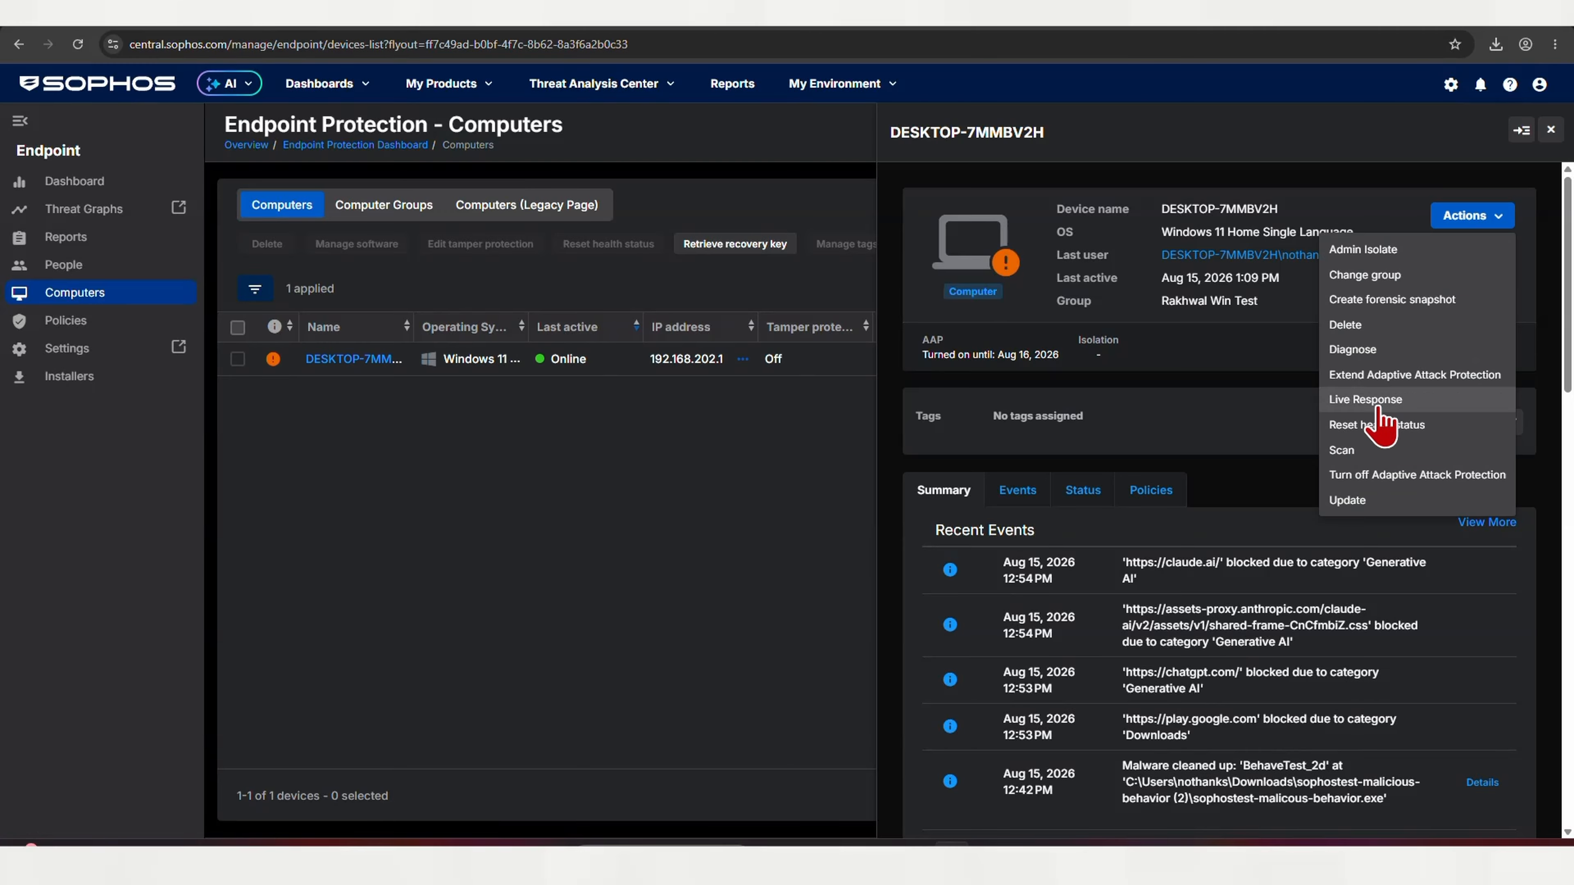
{"action": "left_click", "coordinate": [1362, 414]}
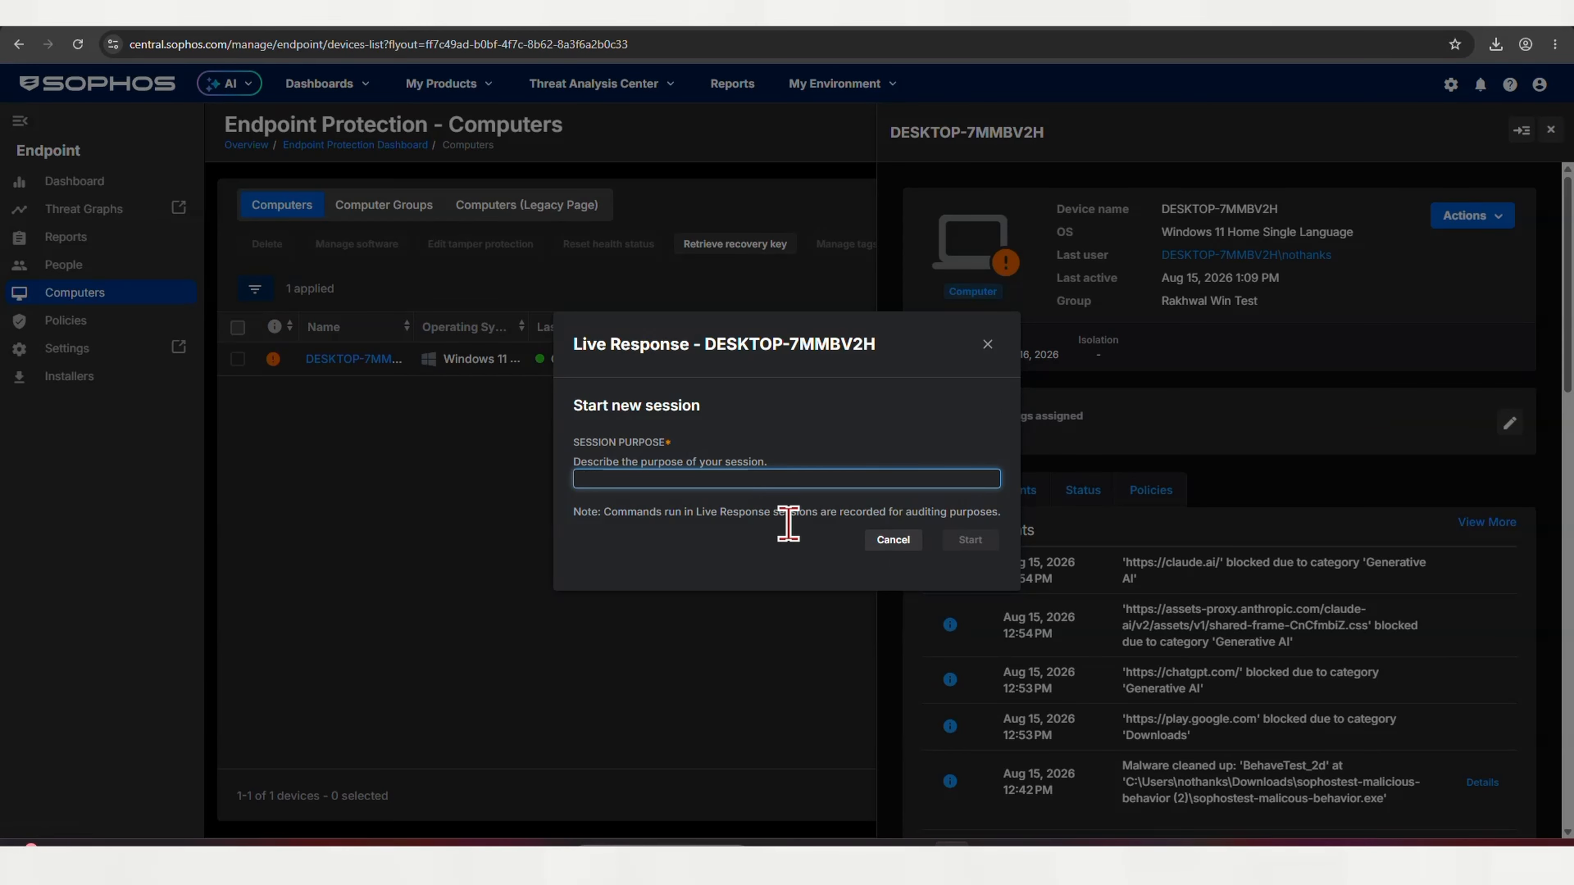
{"action": "type", "text": "test"}
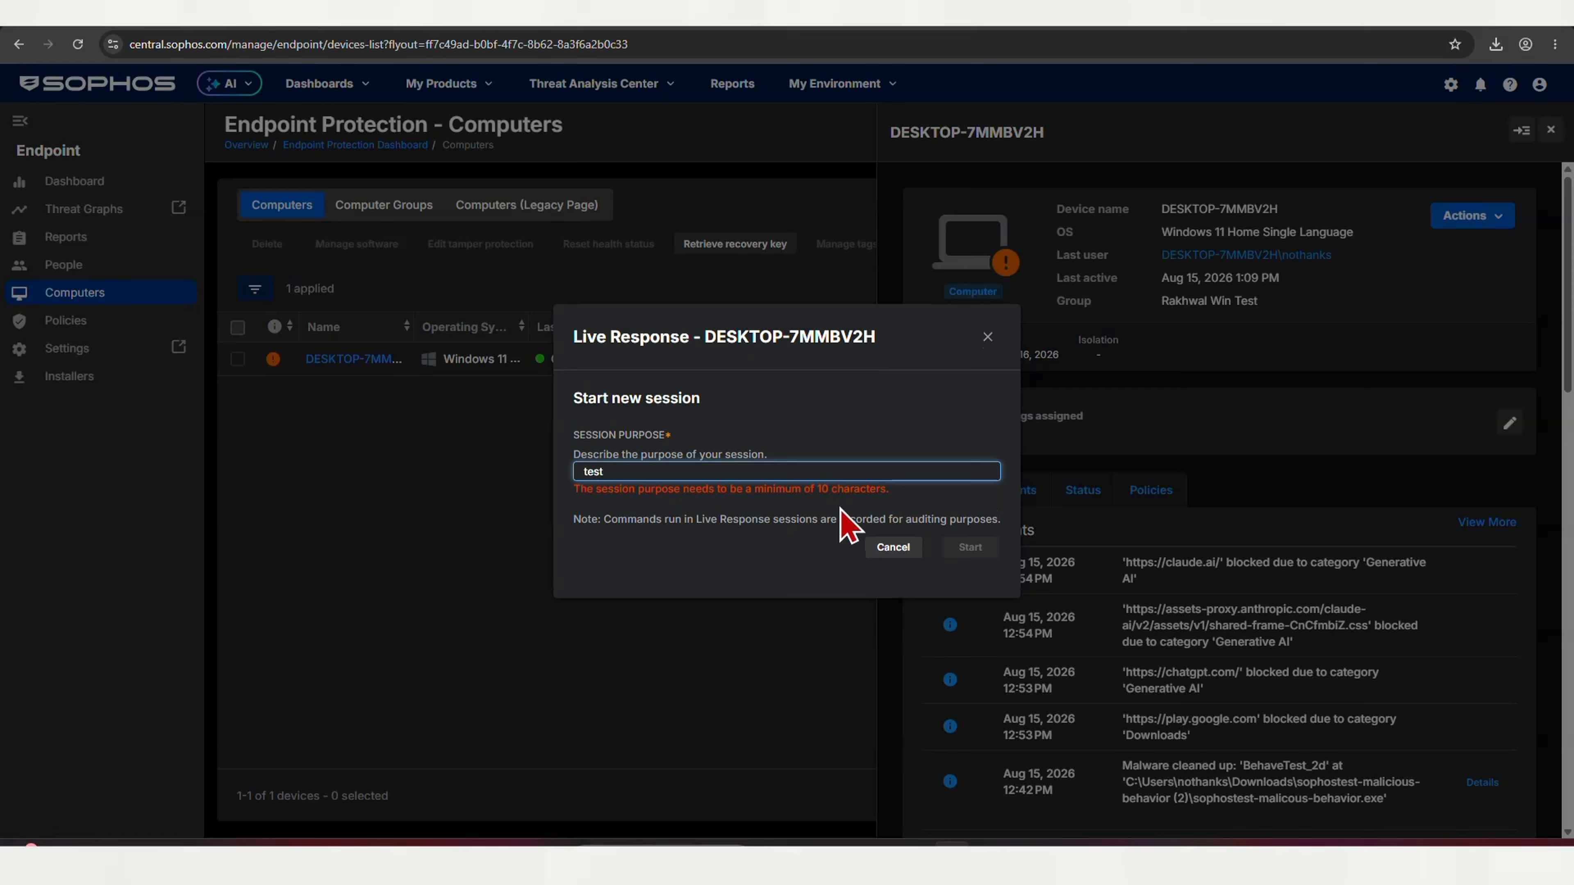
{"action": "type", "text": "123456"}
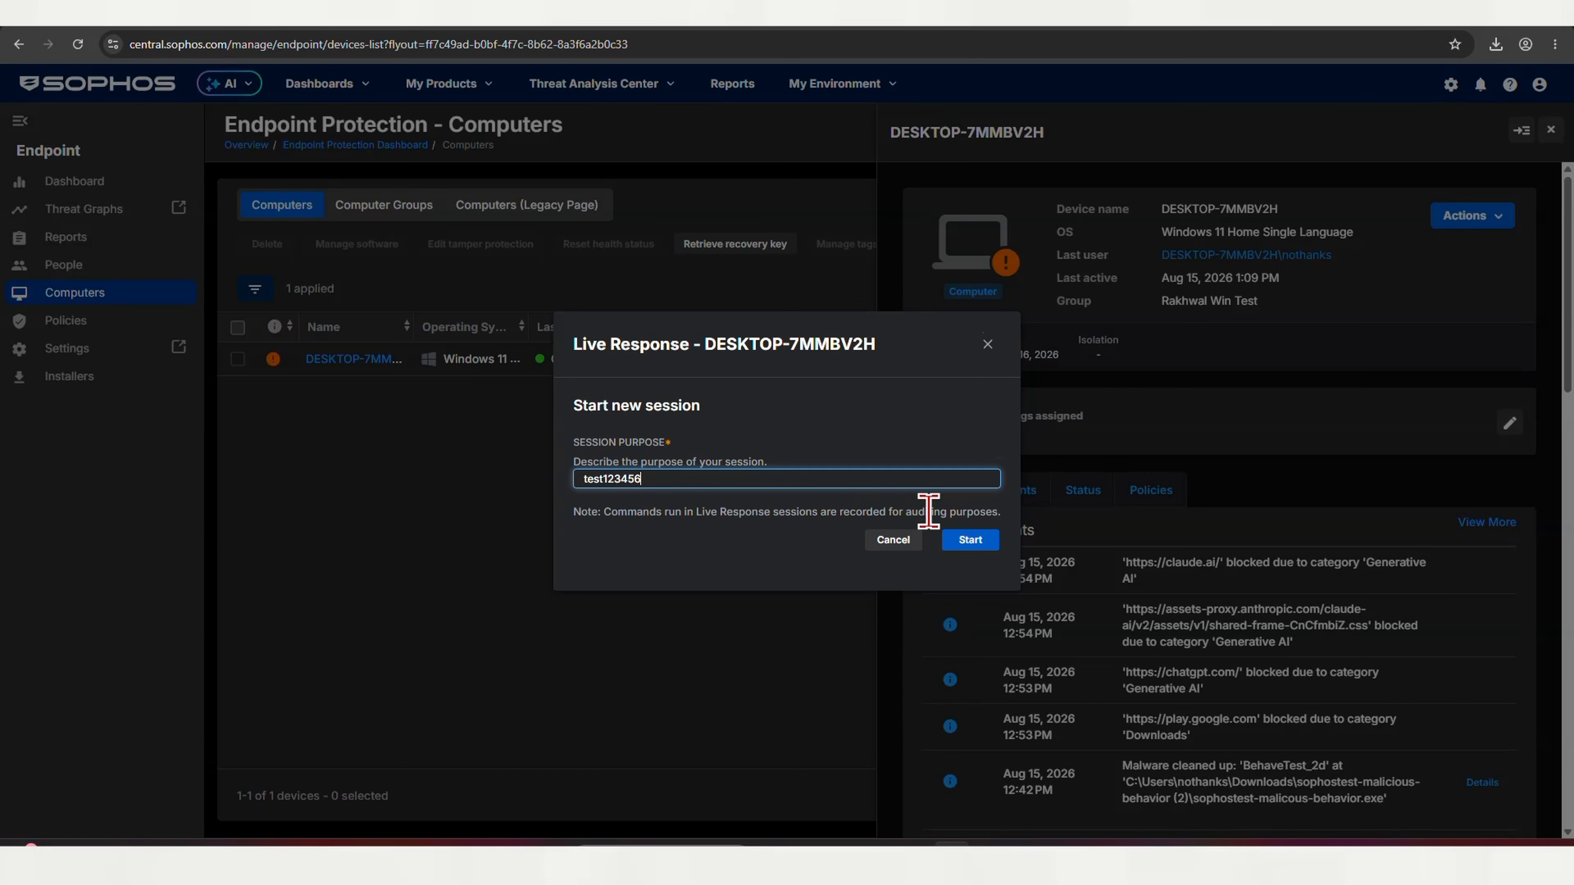
{"action": "left_click", "coordinate": [986, 543]}
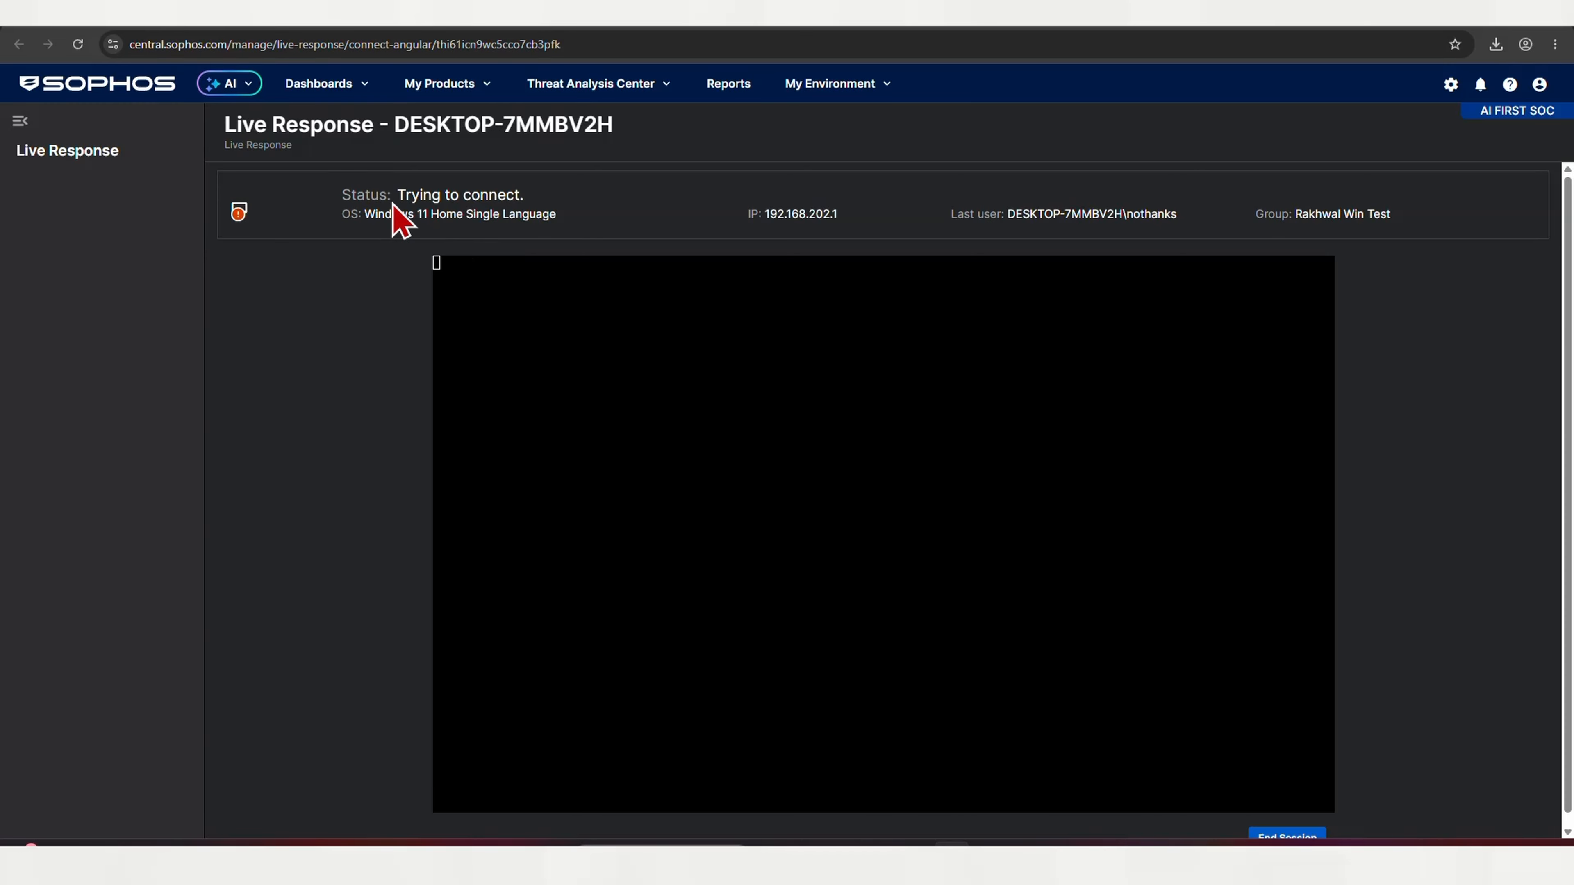
Select the session's status, IP address and last user details, then focus the Live Response console
{"action": "left_click_drag", "start_coordinate": [392, 204], "coordinate": [580, 229]}
{"action": "left_click", "coordinate": [586, 231]}
{"action": "left_click_drag", "start_coordinate": [777, 213], "coordinate": [877, 217]}
{"action": "triple_click", "coordinate": [1161, 211]}
{"action": "left_click", "coordinate": [570, 482]}
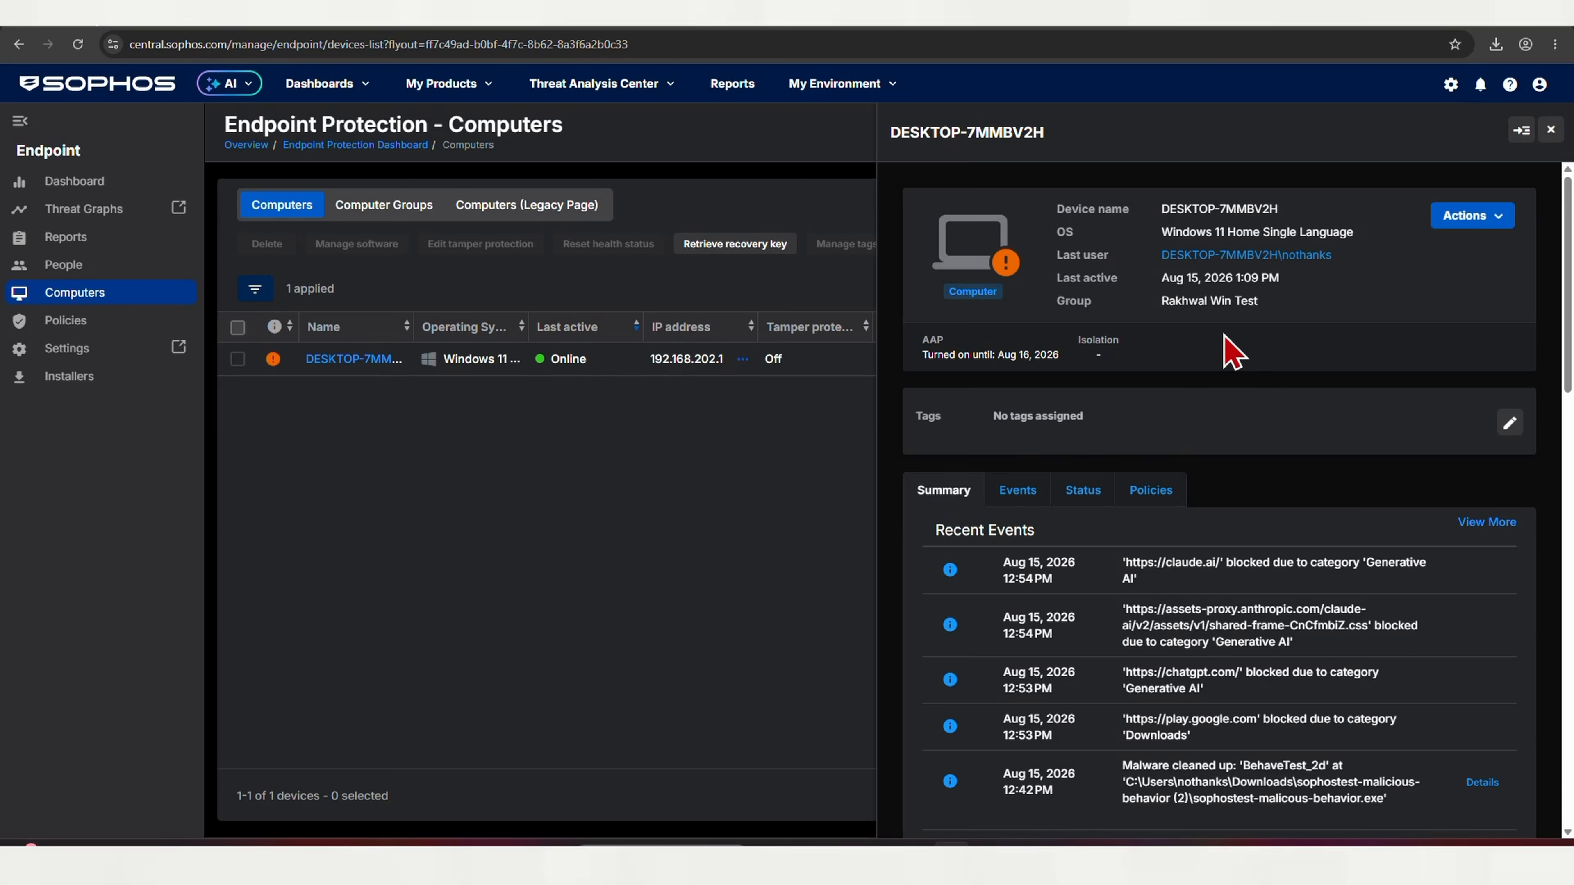
Request a forensic snapshot of DESKTOP-7MMBV2H and view the resulting blank blocked tab
{"action": "left_click", "coordinate": [1487, 220]}
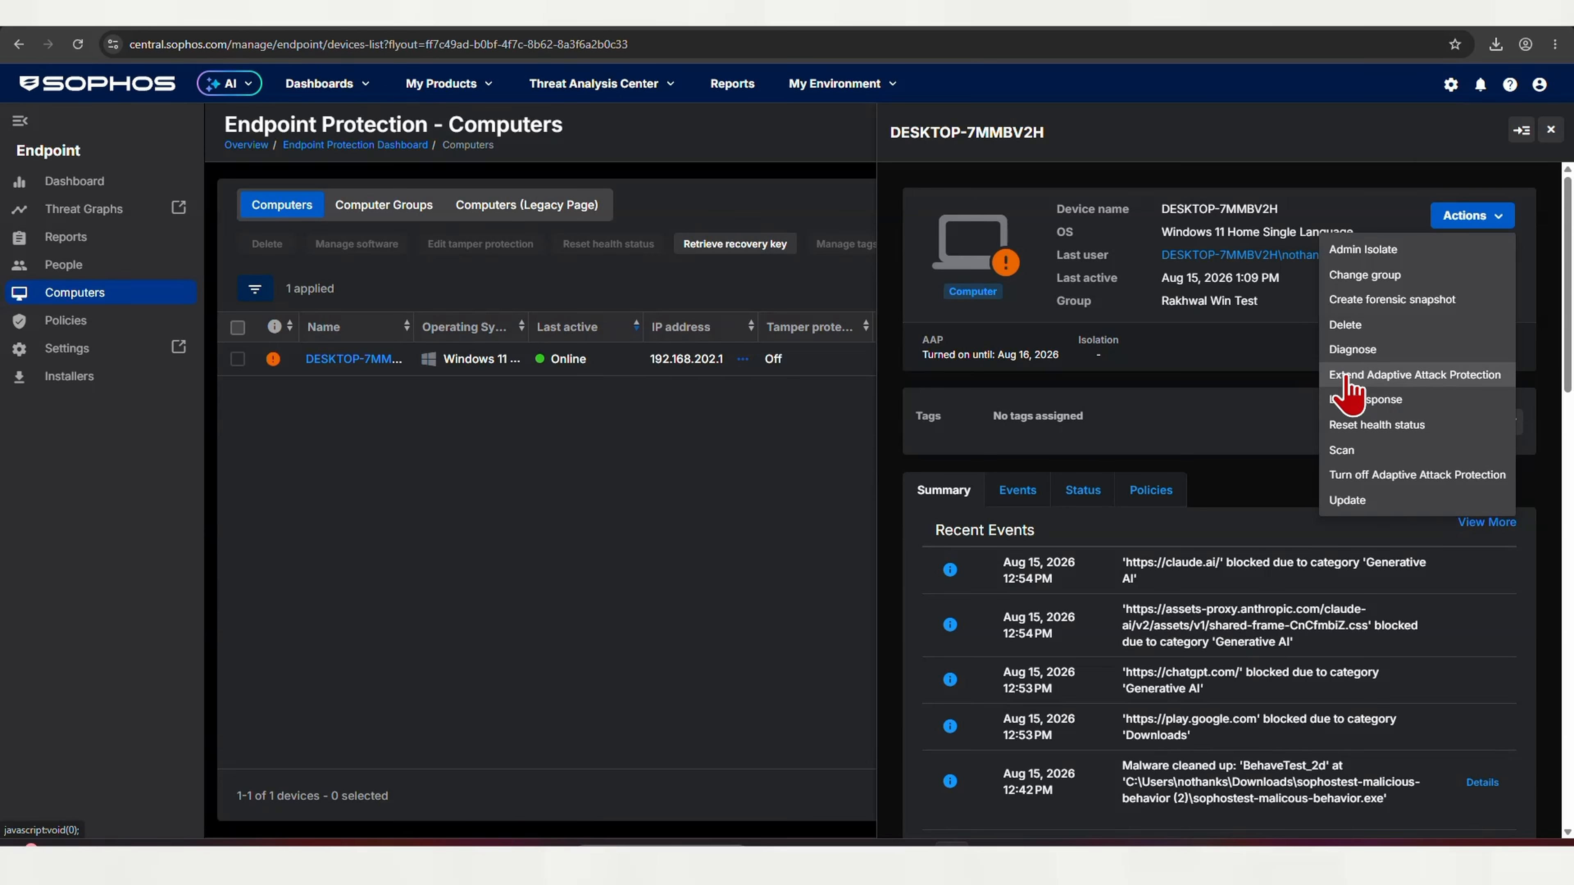
{"action": "left_click", "coordinate": [1407, 302]}
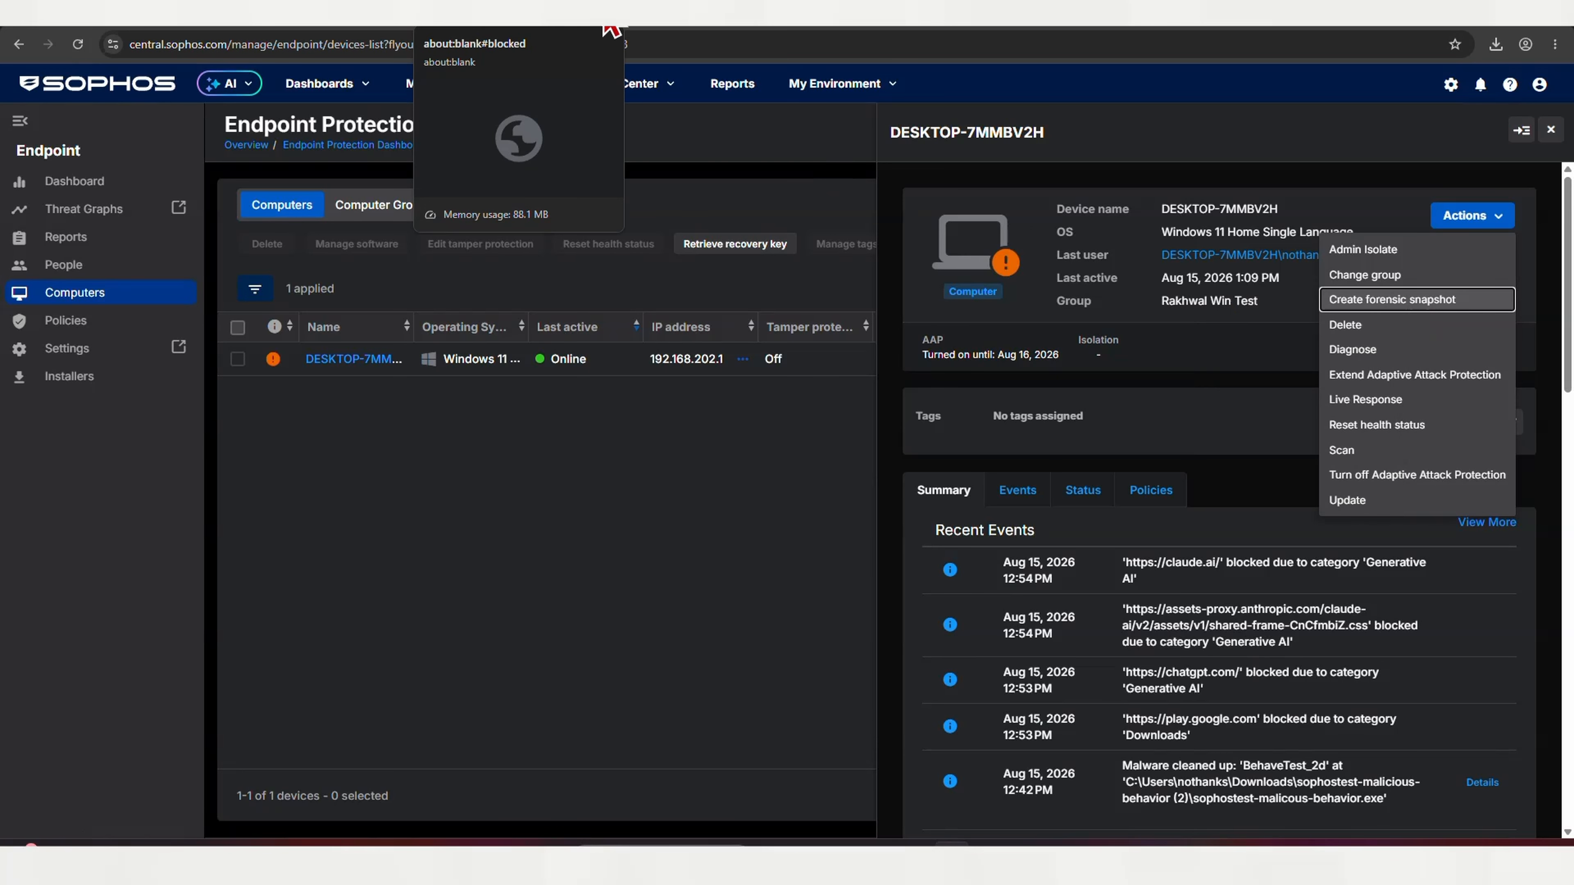
{"action": "left_click", "coordinate": [601, 28]}
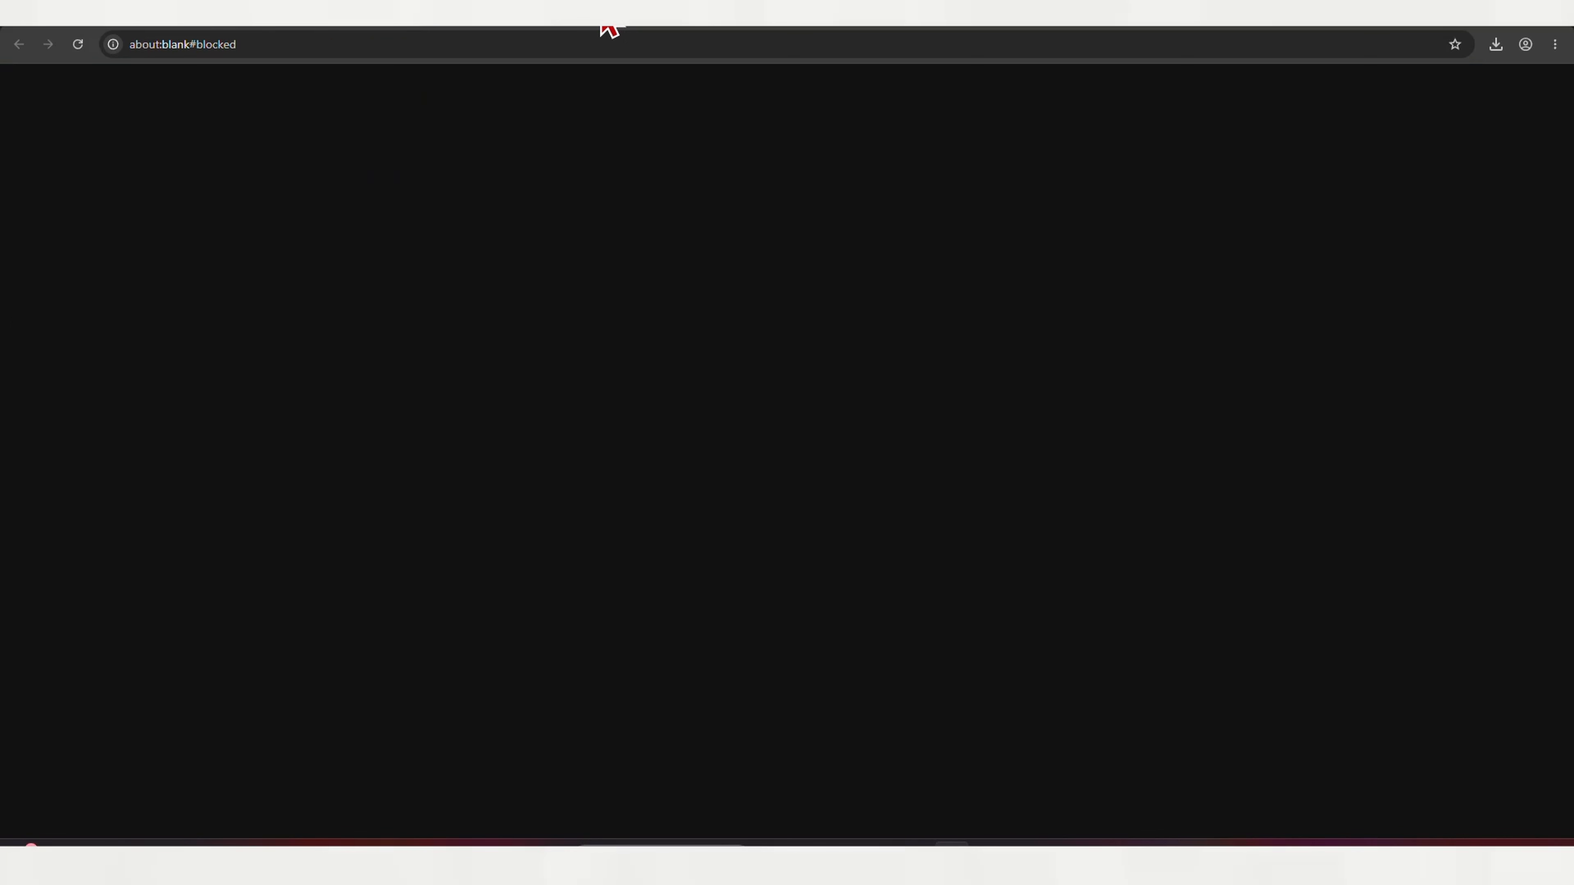
Show and refresh the endpoint client's Events list, then close the client window
{"action": "left_click", "coordinate": [599, 17]}
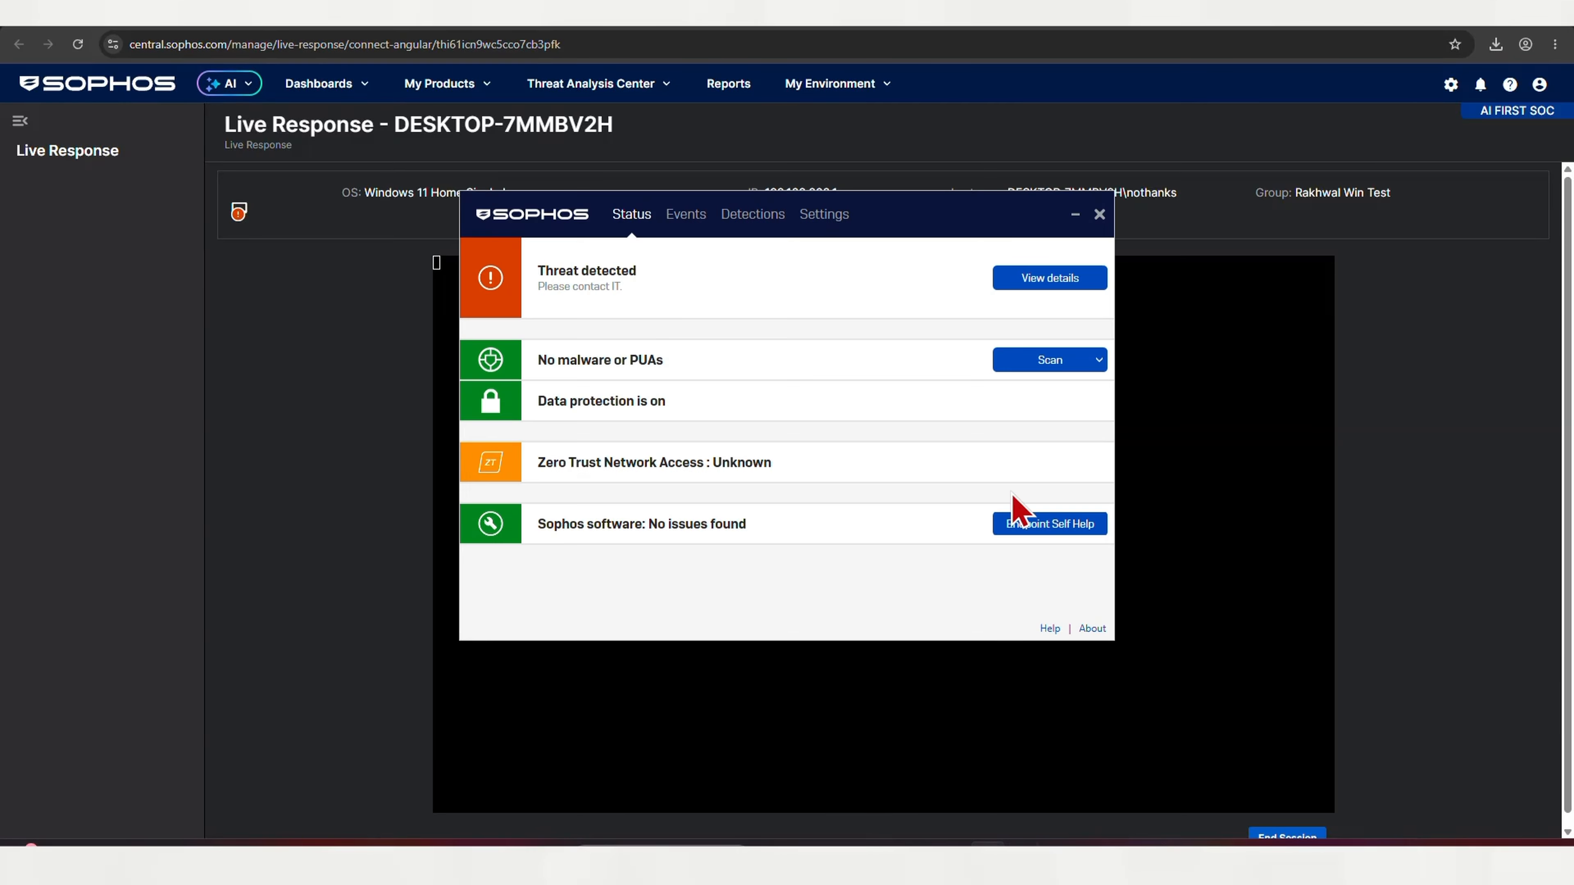
{"action": "left_click", "coordinate": [1029, 360]}
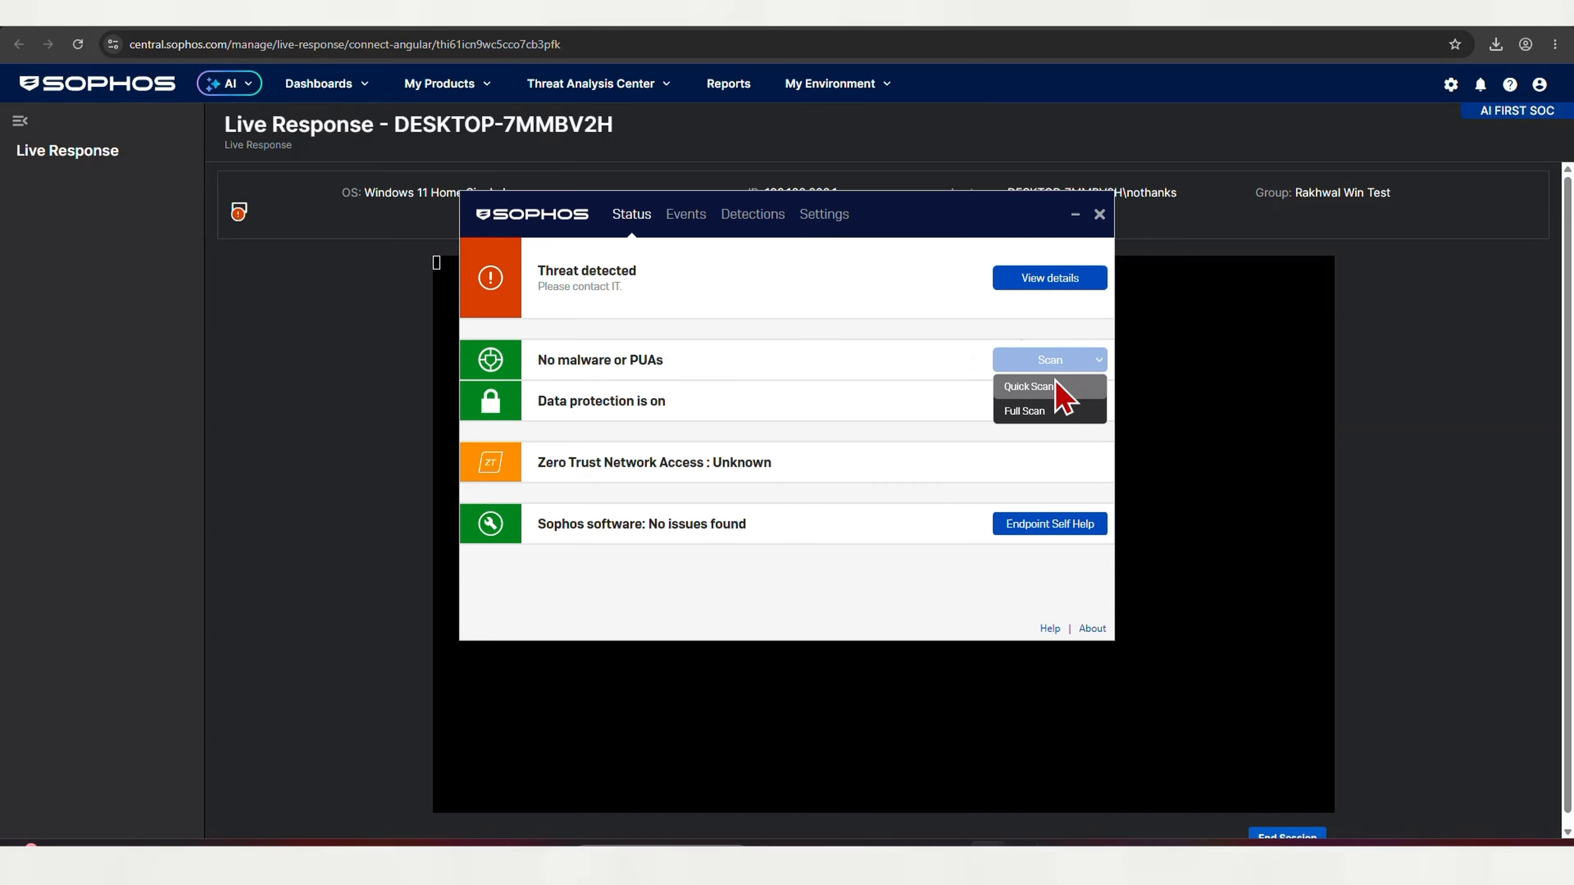
{"action": "left_click", "coordinate": [682, 218]}
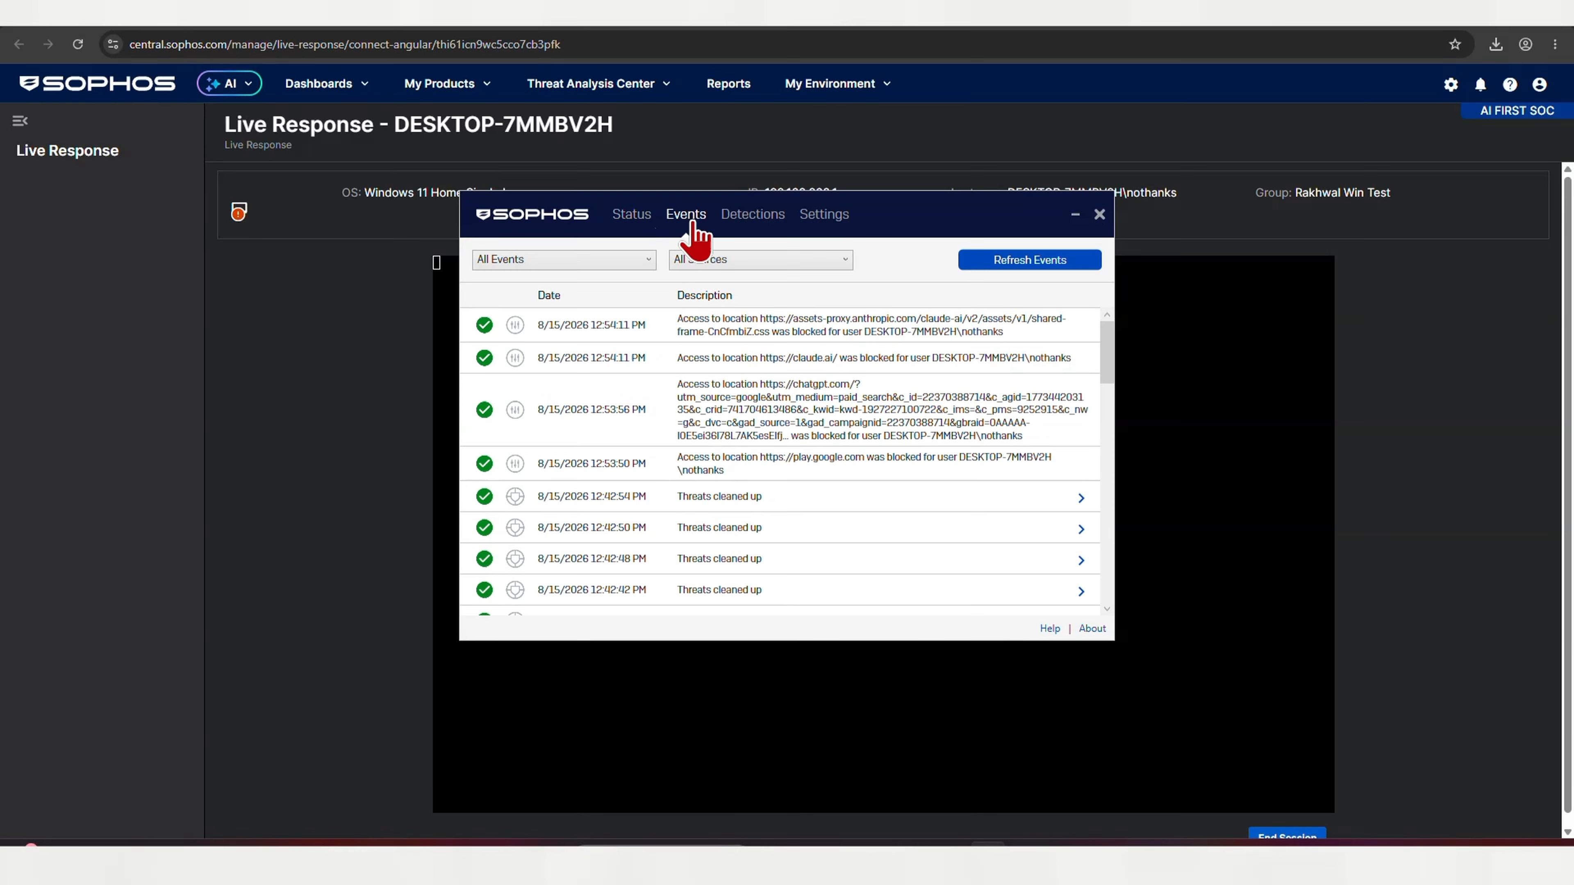
{"action": "left_click", "coordinate": [1030, 262]}
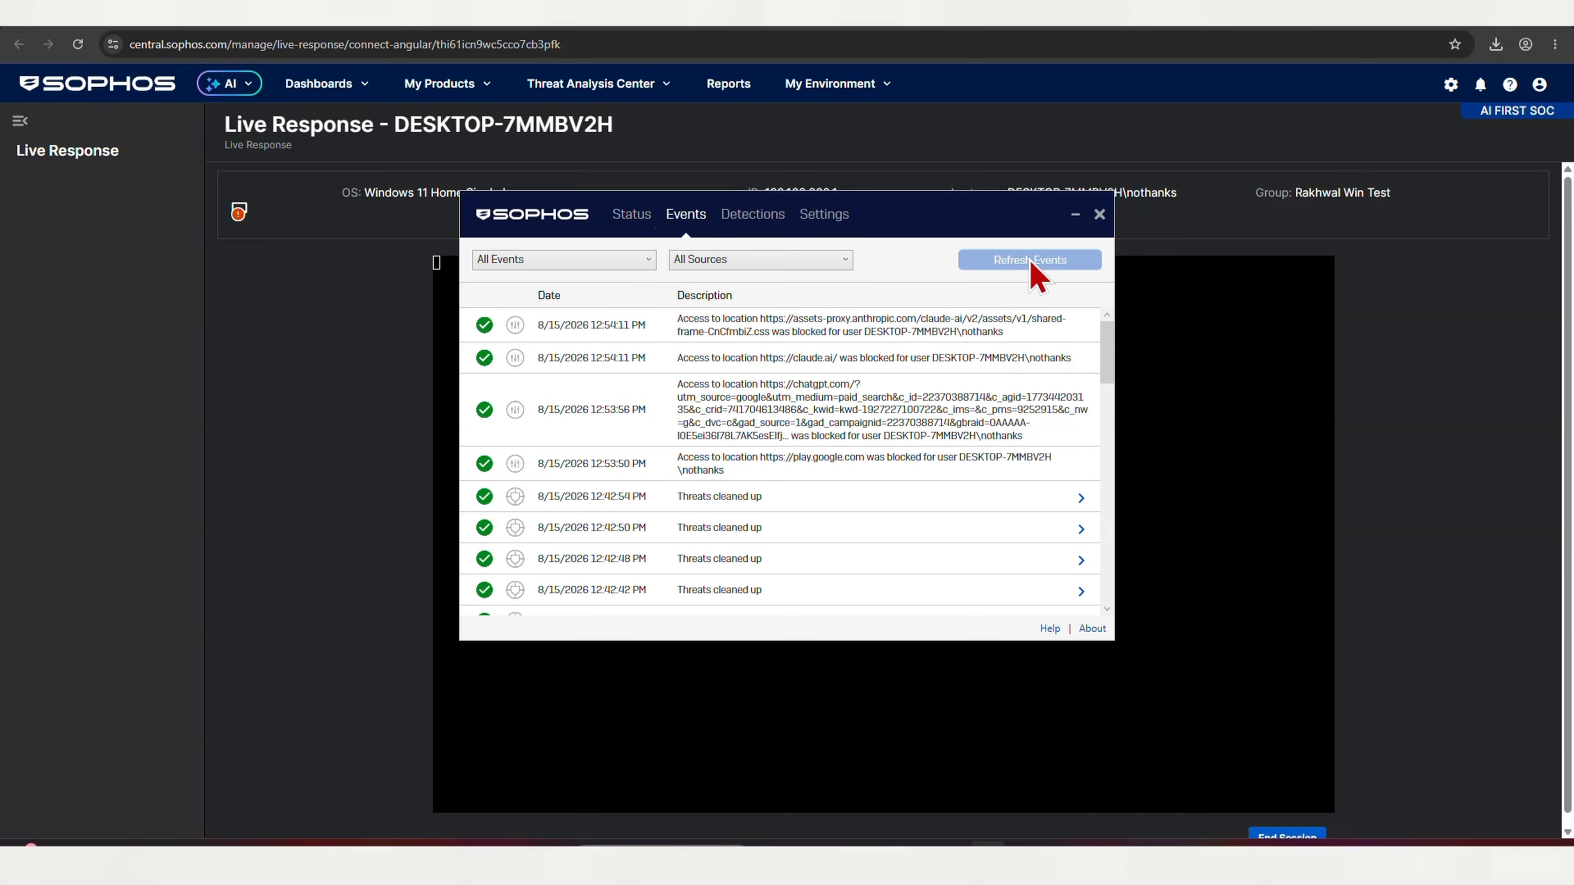
{"action": "left_click", "coordinate": [1099, 214]}
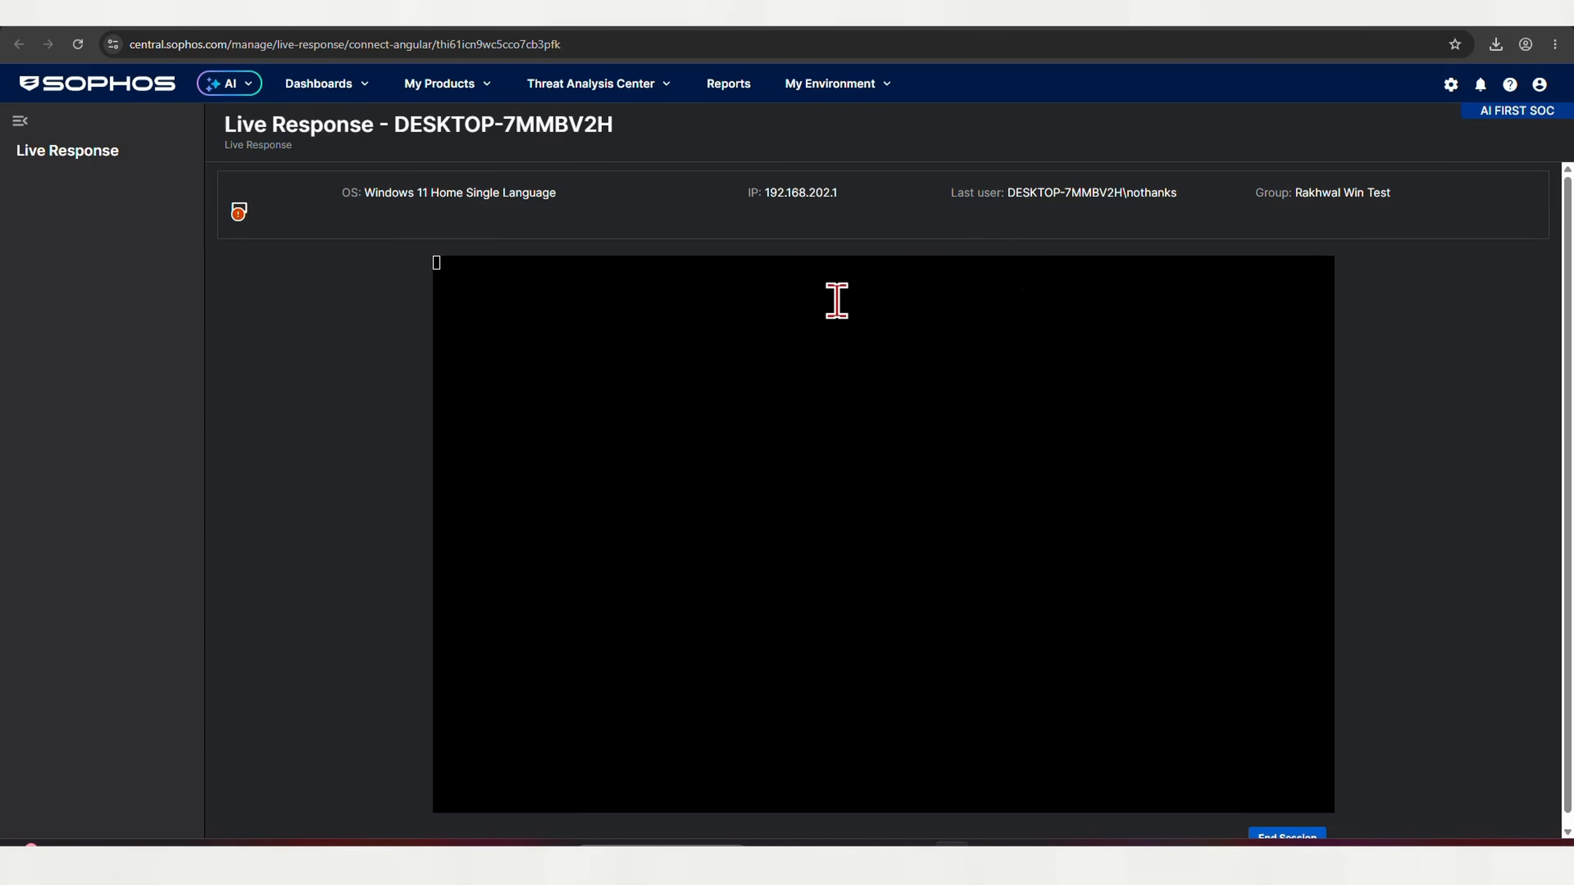
Return to the Computers page and select the DESKTOP-7MMBV2H row
{"action": "left_click", "coordinate": [220, 208]}
{"action": "left_click", "coordinate": [110, 11]}
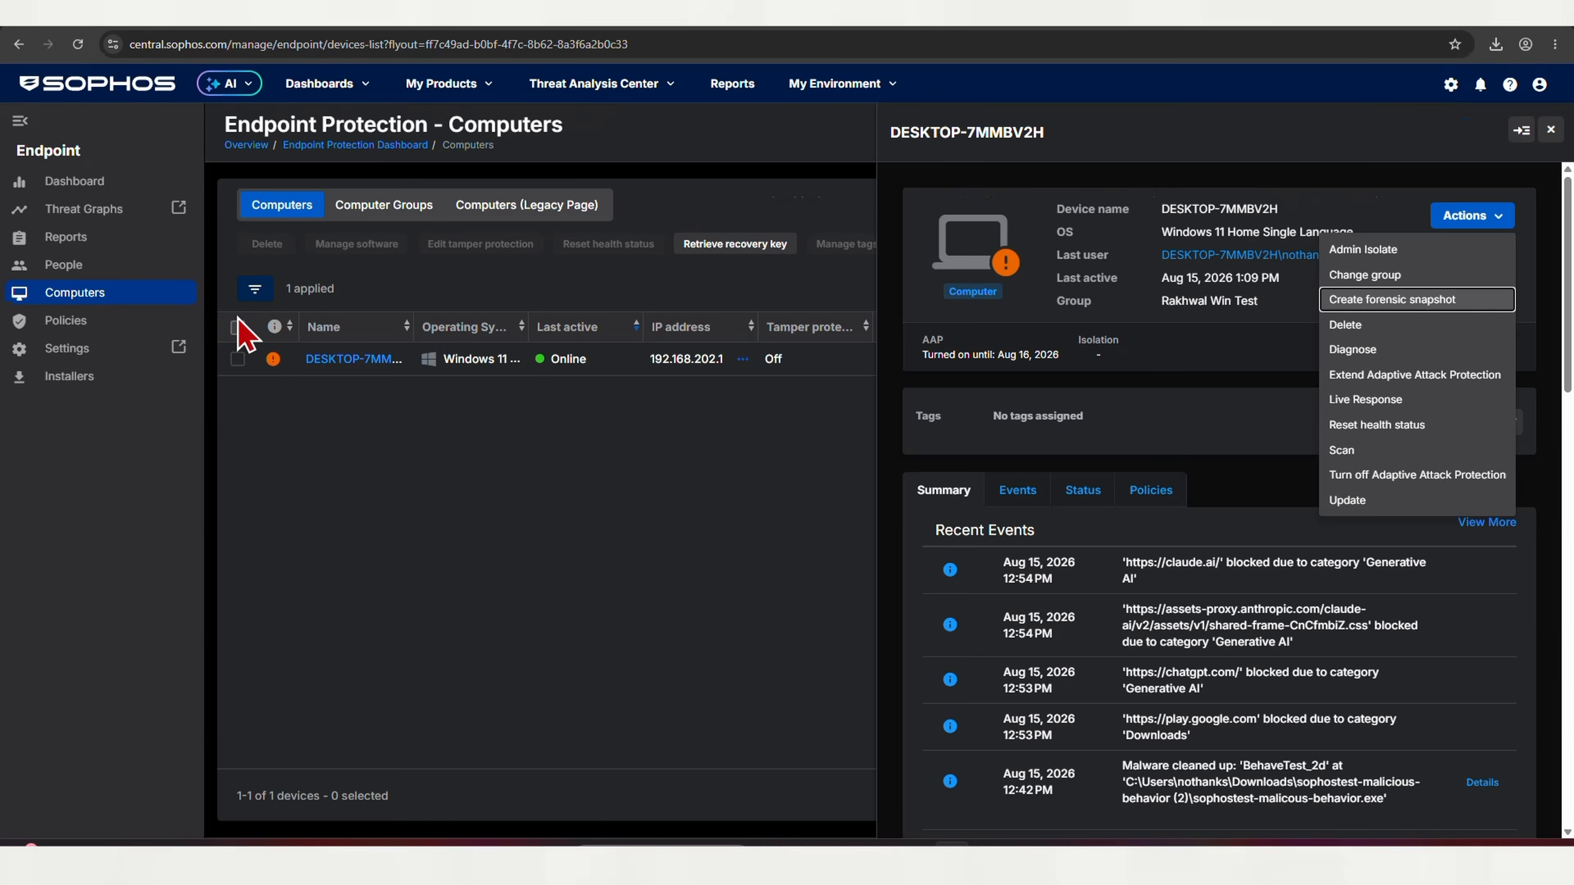
{"action": "left_click", "coordinate": [277, 370]}
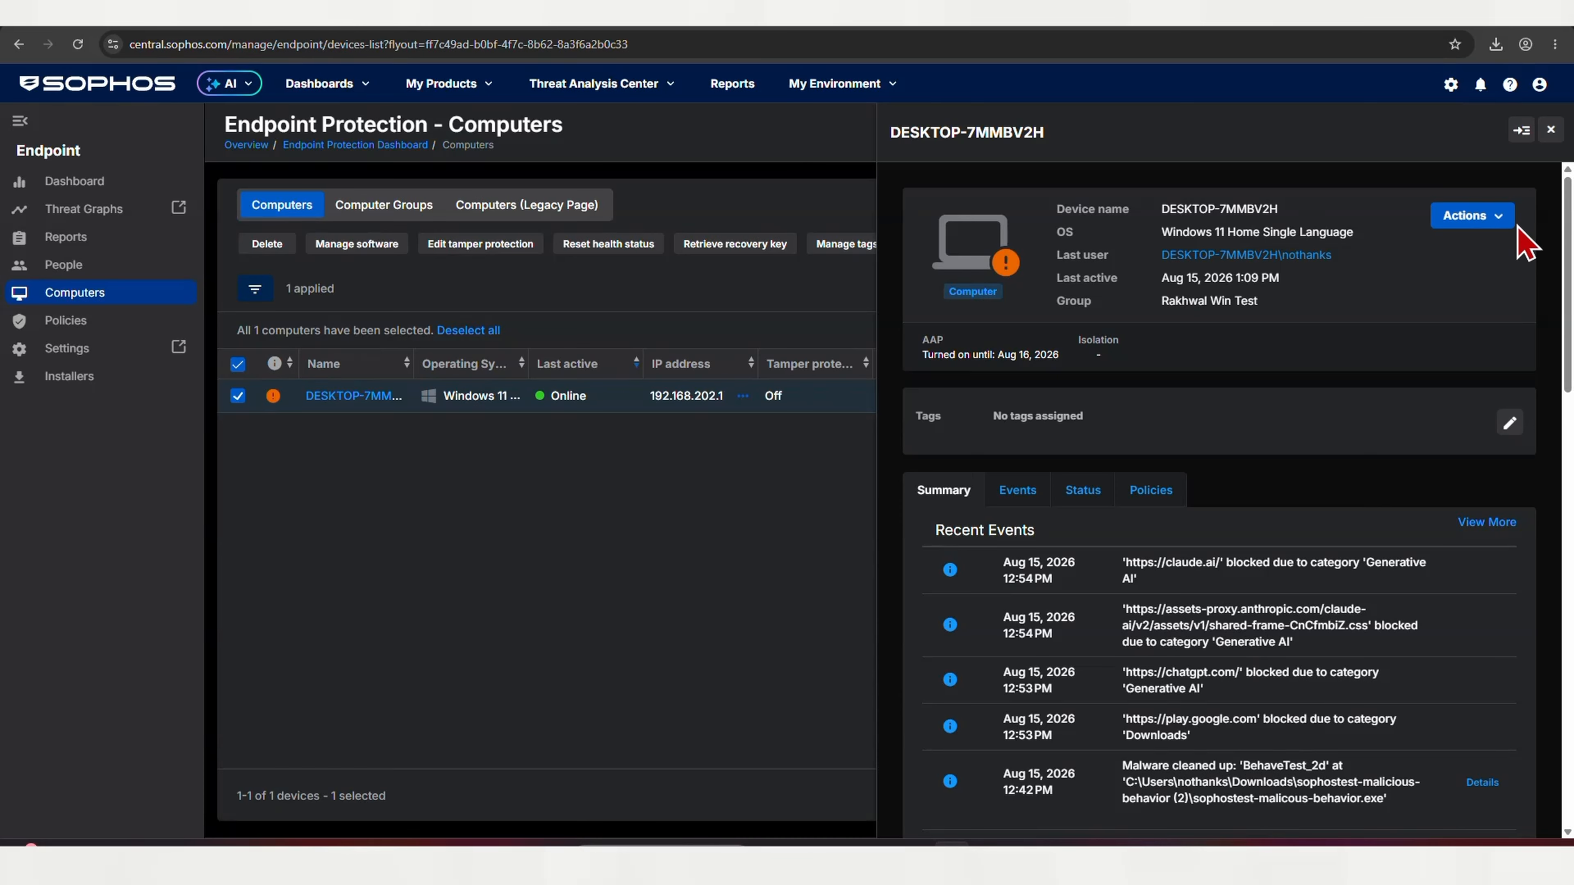
Reset the health status of DESKTOP-7MMBV2H from the device Actions menu
{"action": "left_click", "coordinate": [1503, 217]}
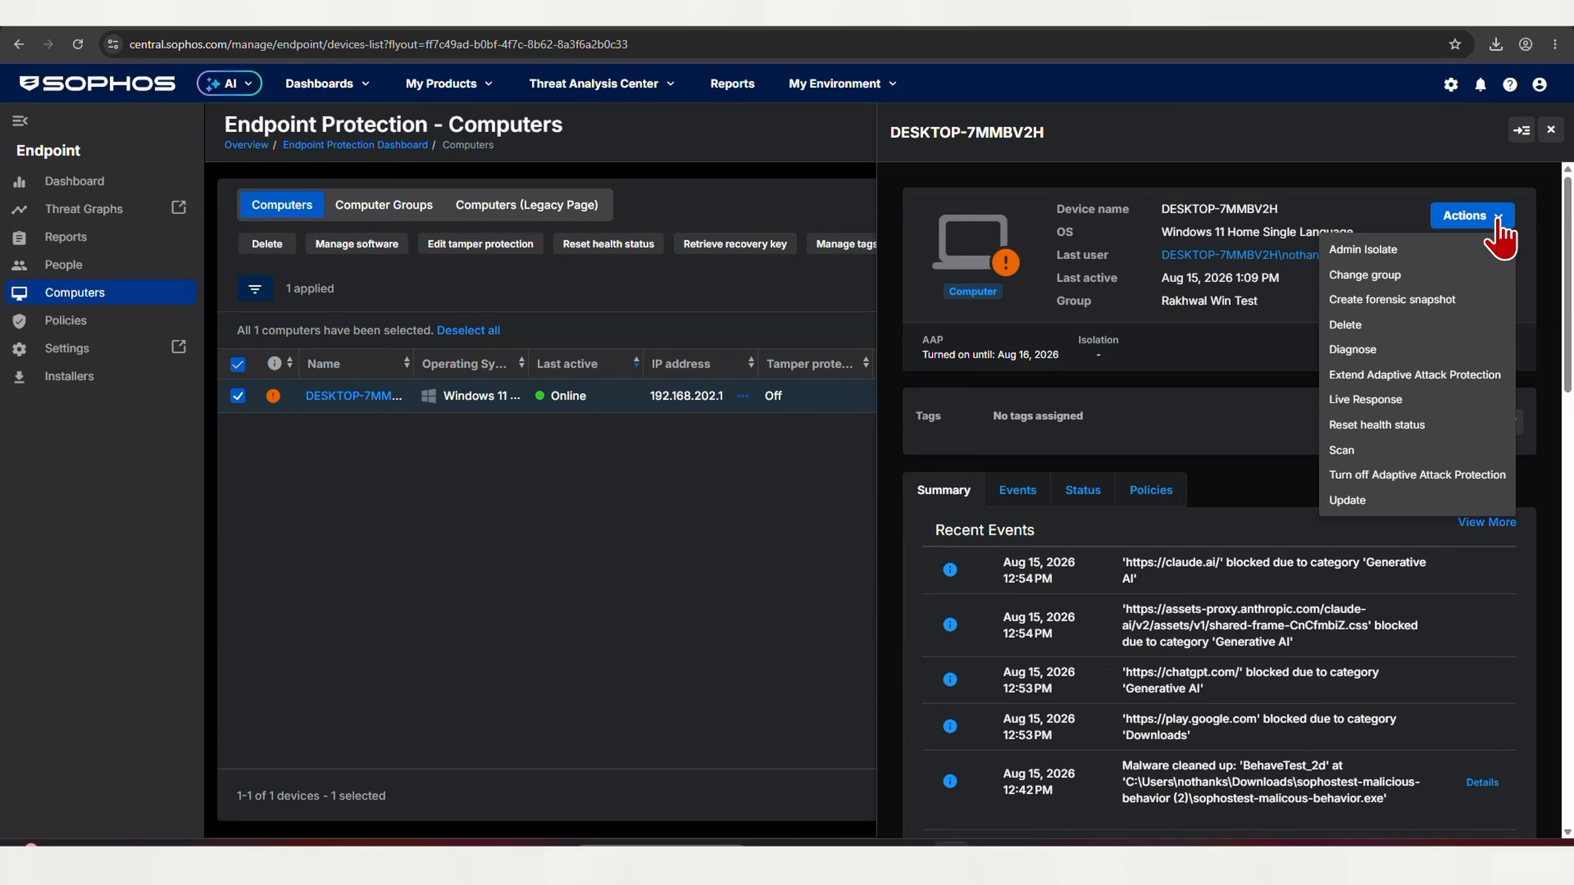
{"action": "left_click", "coordinate": [1375, 425]}
{"action": "left_click", "coordinate": [1020, 579]}
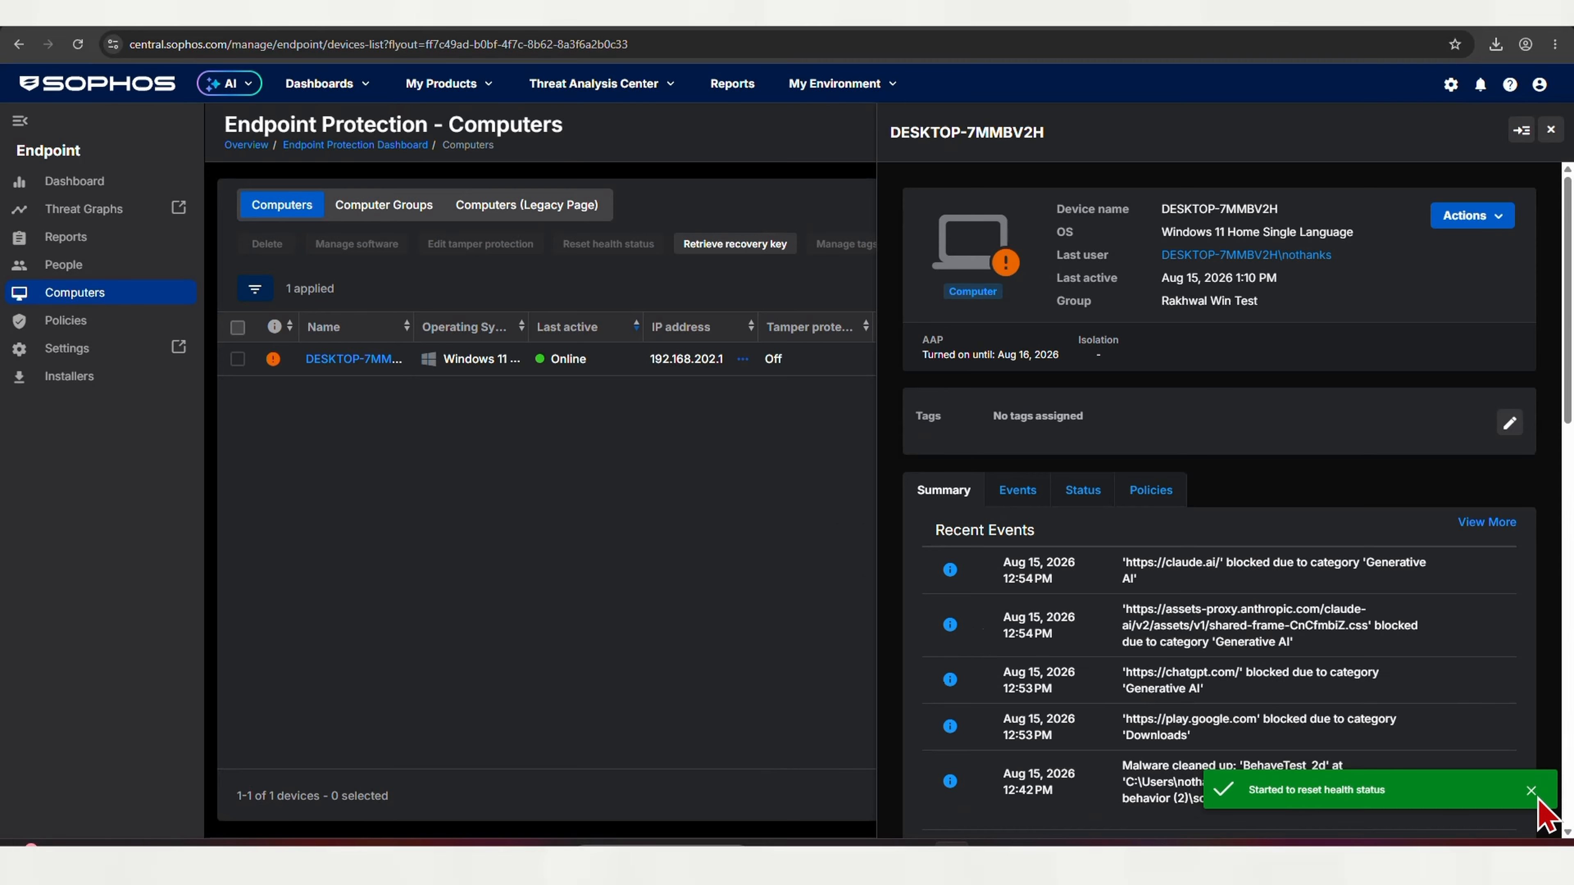
Scroll the device details down to the Tamper Protection section, which shows Off
{"action": "left_click", "coordinate": [1472, 215]}
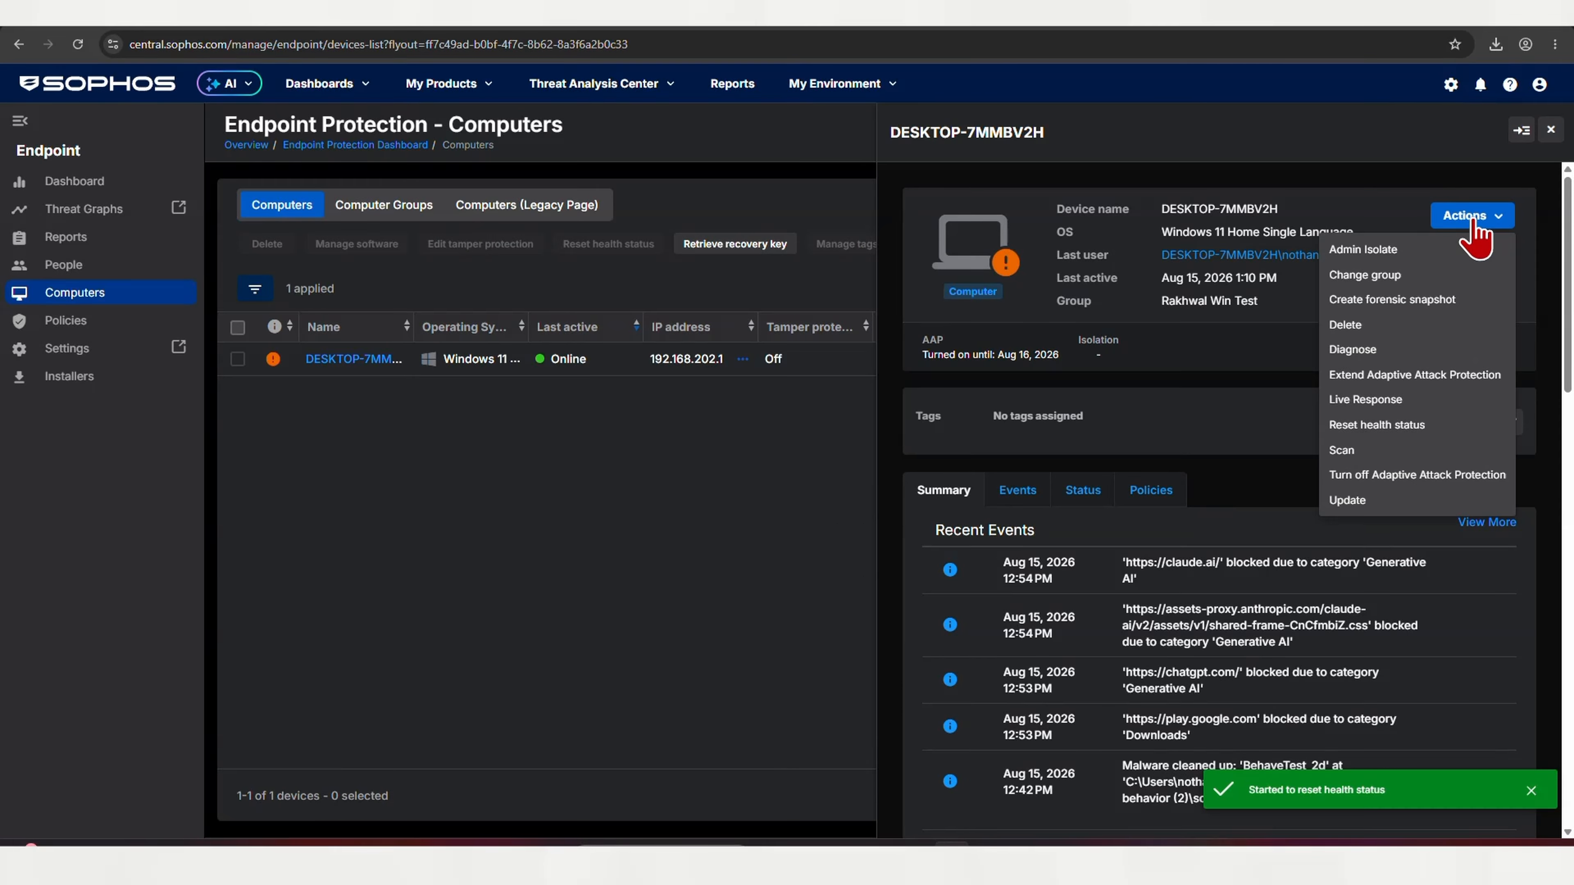
{"action": "scroll", "coordinate": [1345, 667], "scroll_direction": "down", "scroll_amount": 8}
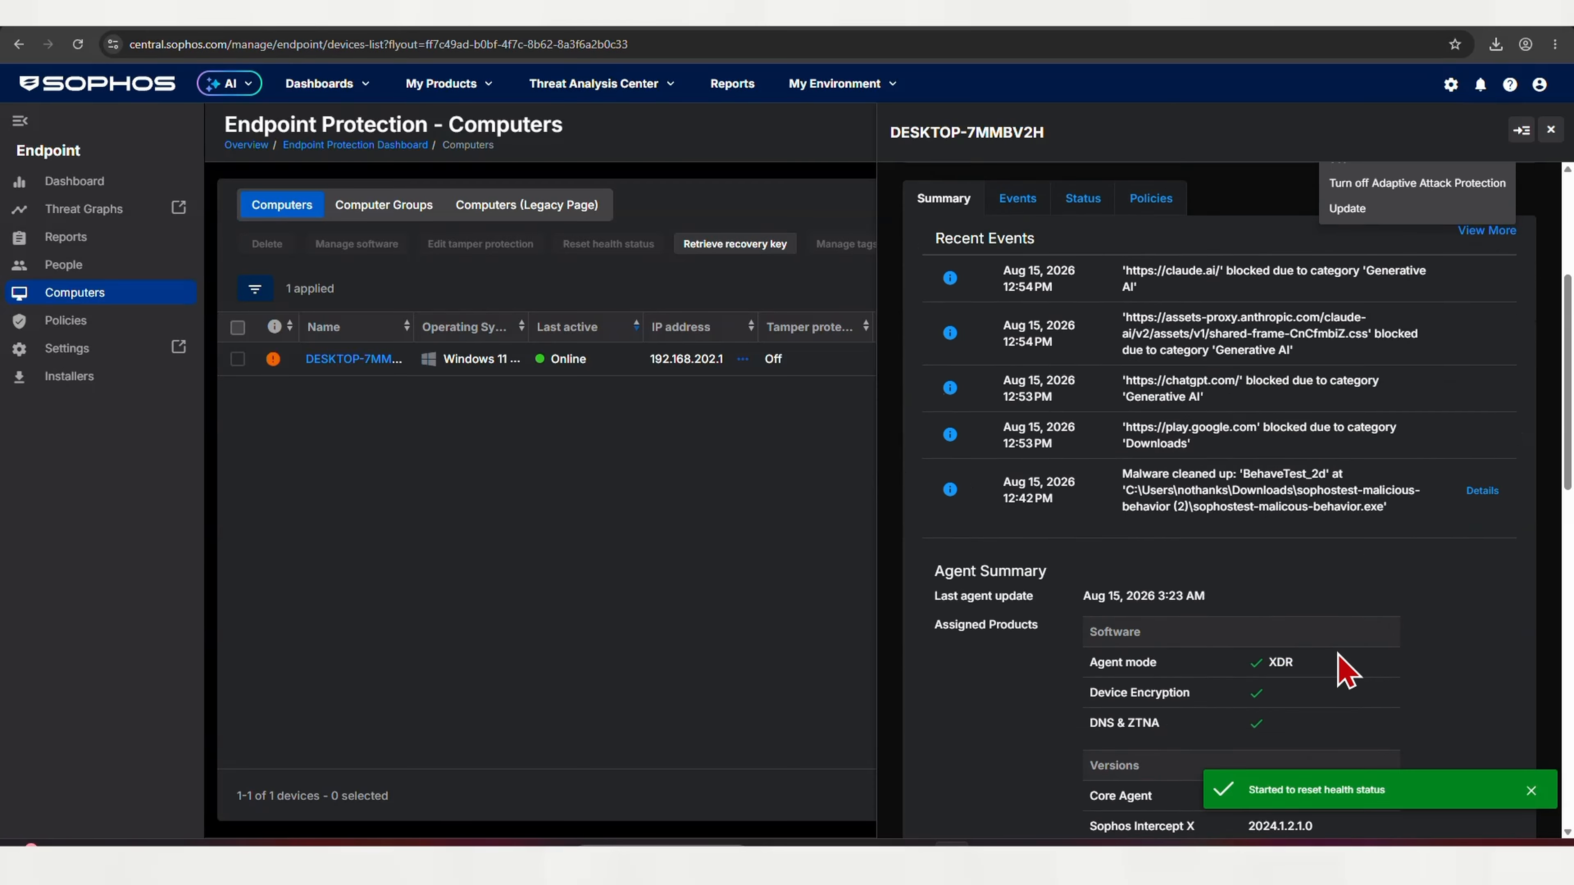
{"action": "scroll", "coordinate": [1328, 492], "scroll_direction": "up", "scroll_amount": 3}
{"action": "scroll", "coordinate": [1310, 511], "scroll_direction": "down", "scroll_amount": 3}
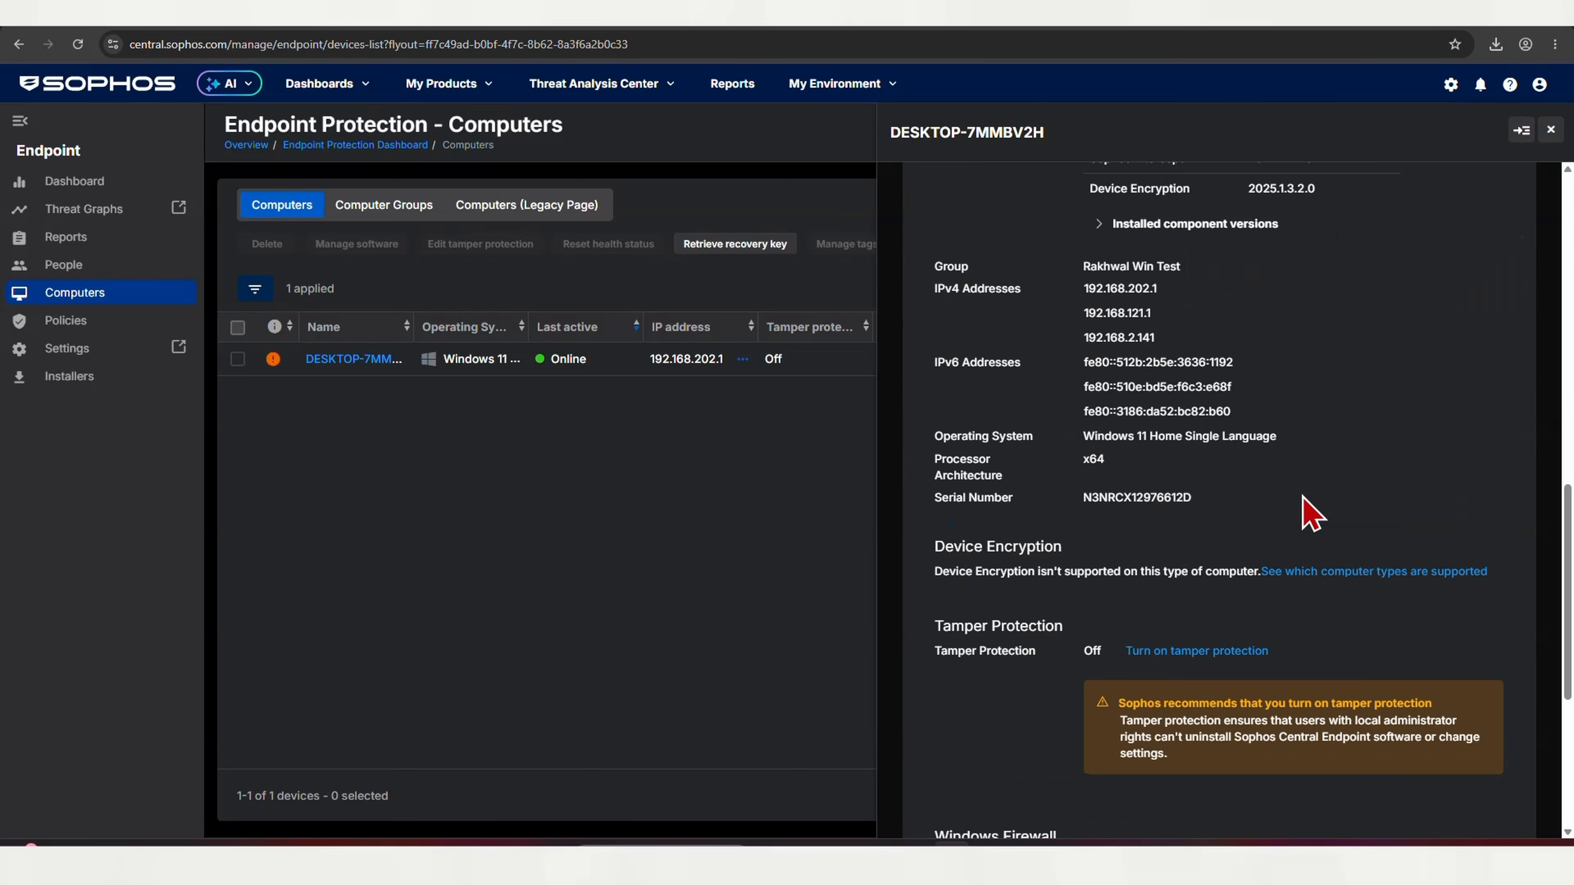
{"action": "scroll", "coordinate": [1311, 514], "scroll_direction": "down", "scroll_amount": 3}
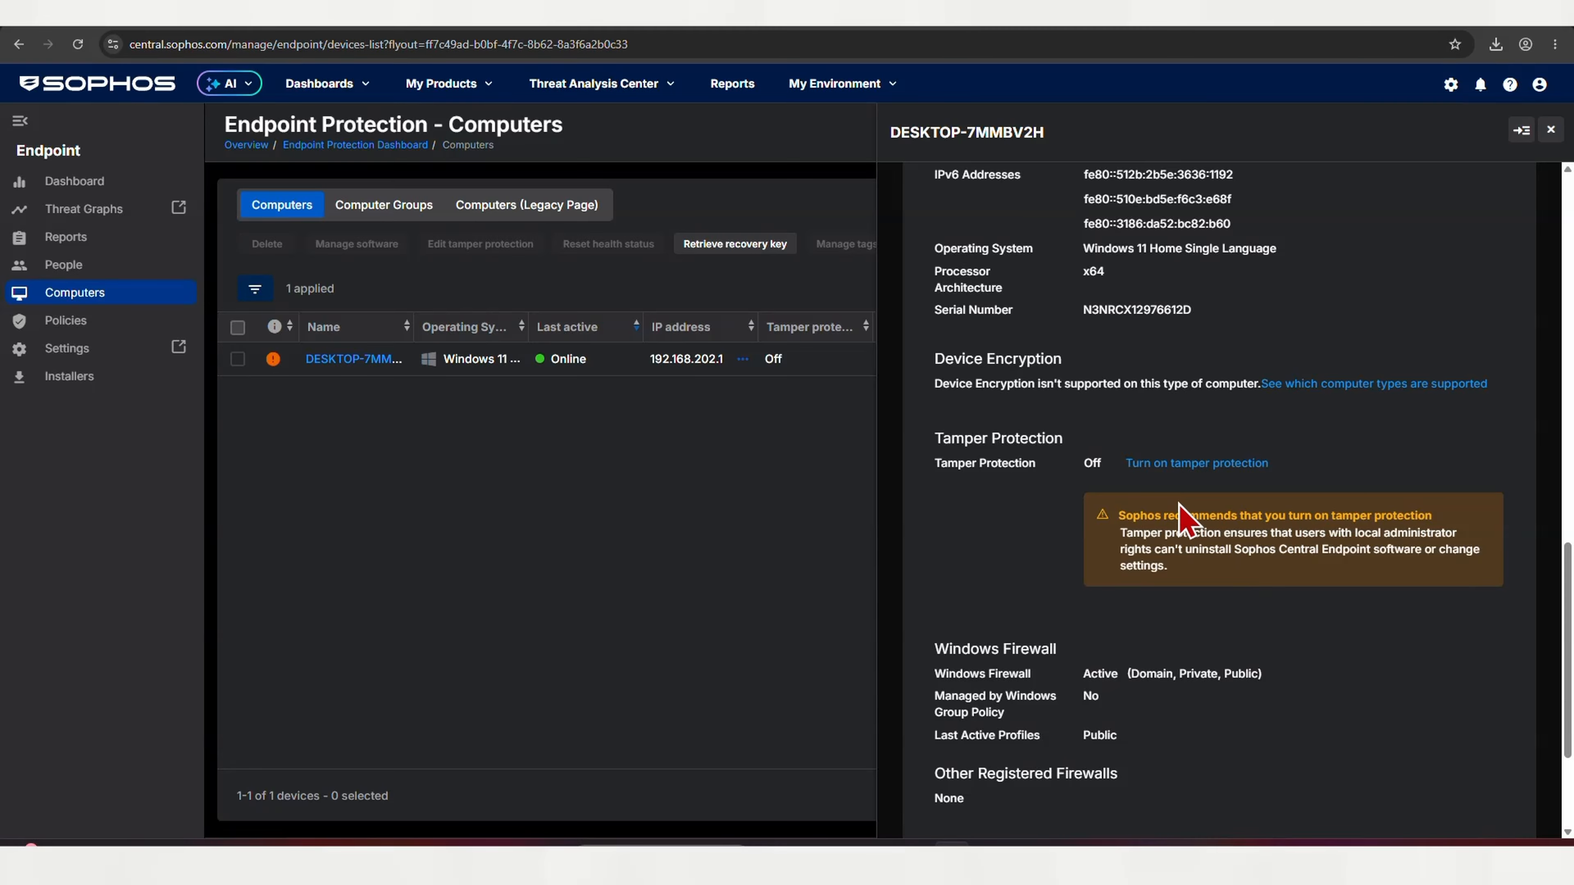
Turn on tamper protection for DESKTOP-7MMBV2H and reveal its current tamper password
{"action": "left_click", "coordinate": [1179, 470]}
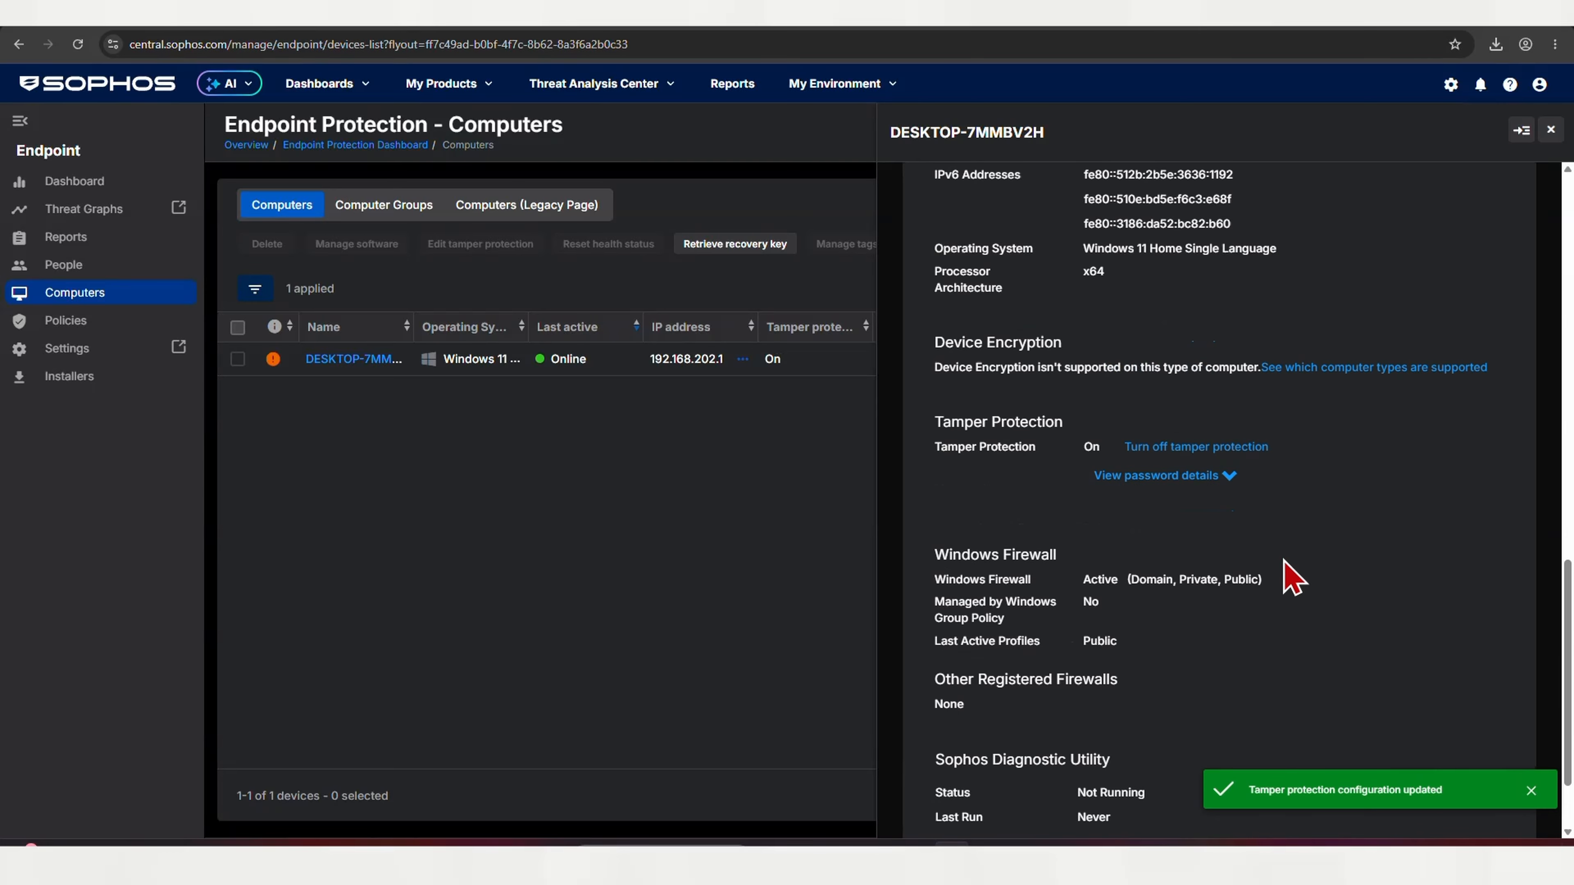
{"action": "left_click", "coordinate": [1140, 365]}
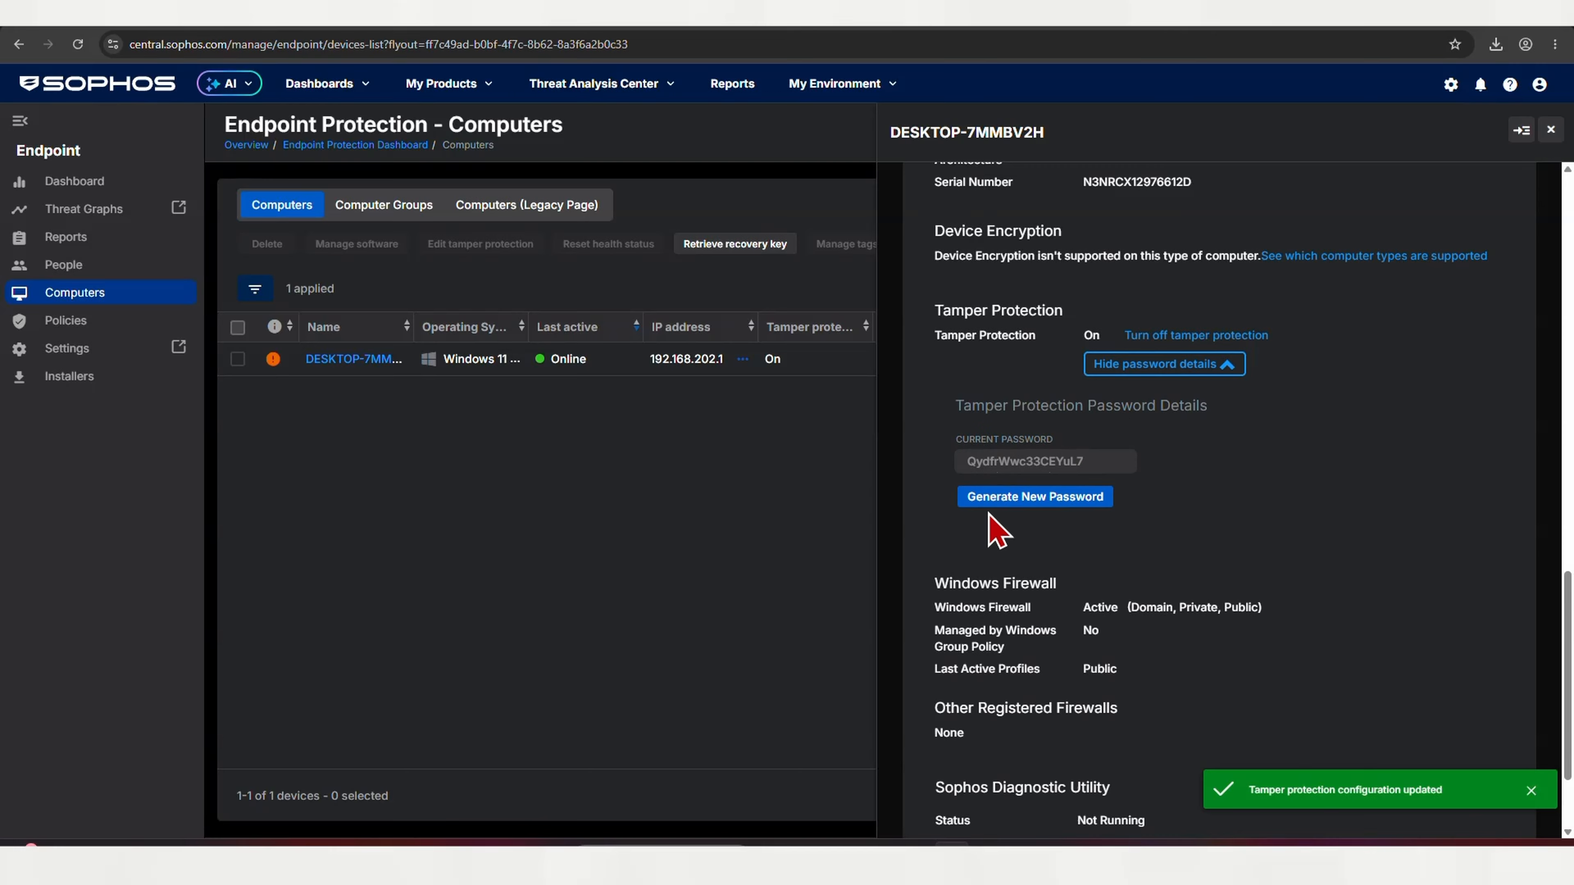
{"action": "left_click_drag", "start_coordinate": [949, 459], "coordinate": [1107, 465]}
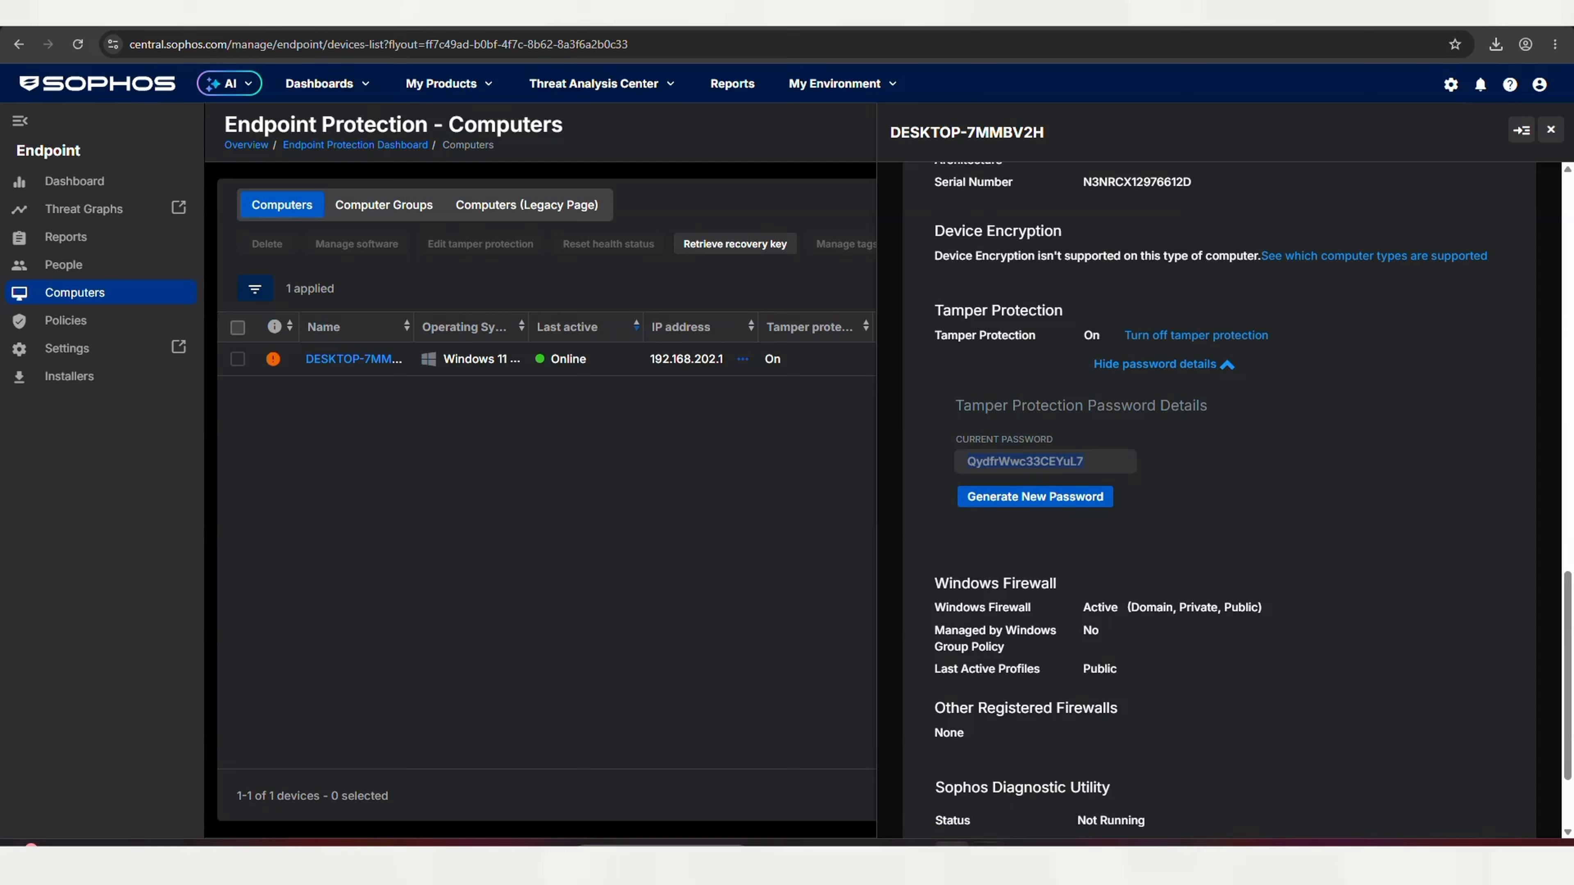
{"action": "left_click", "coordinate": [988, 846]}
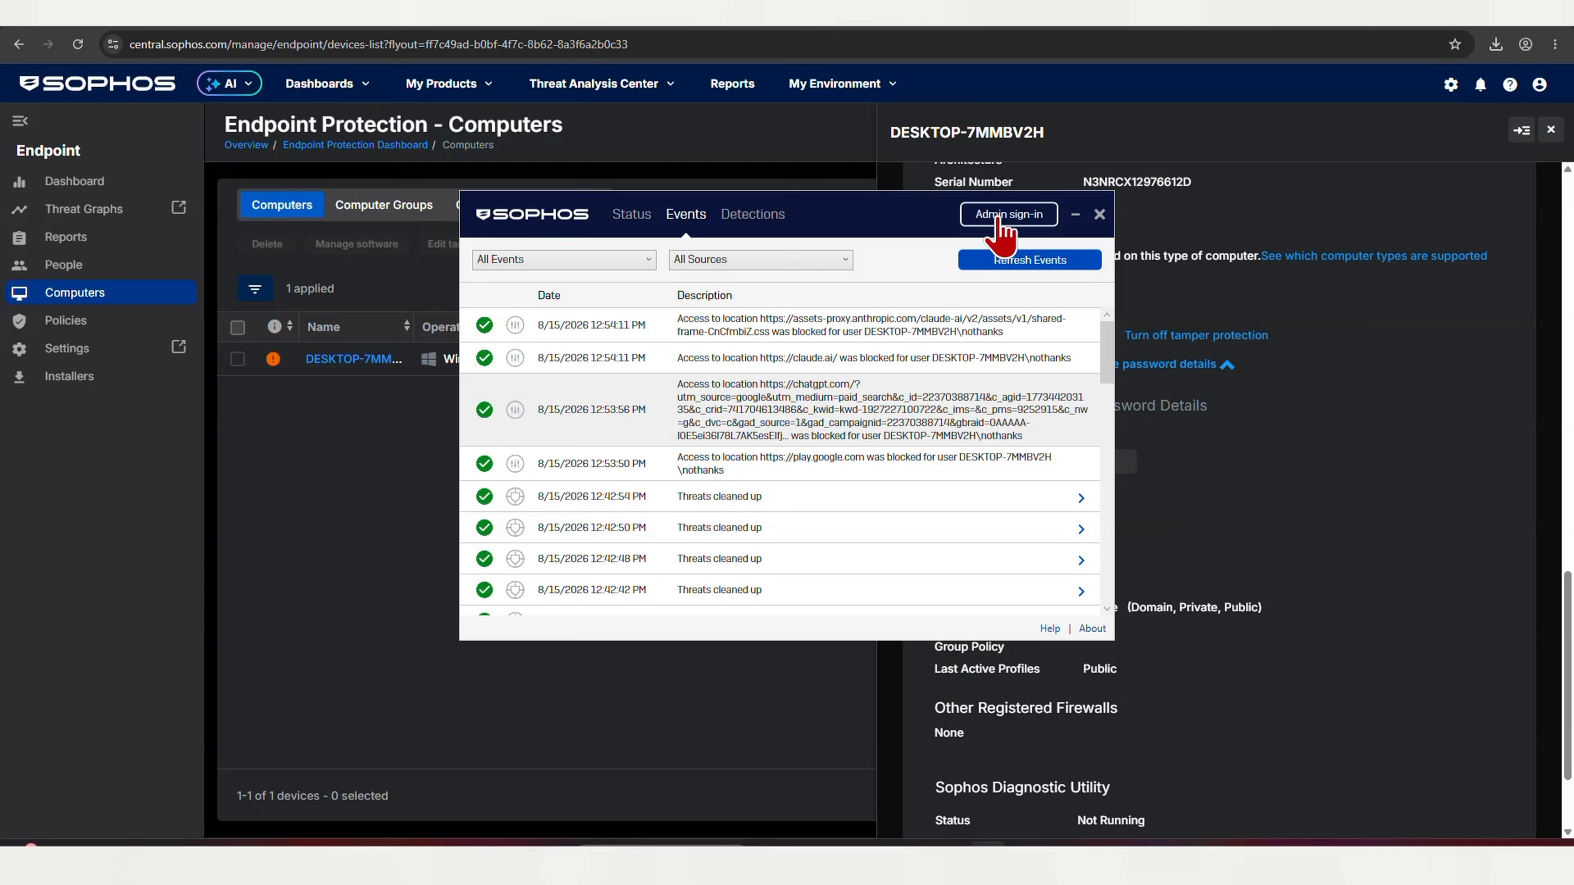
Copy the tamper protection password from Central and use it for Admin sign-in on Sophos Endpoint
{"action": "left_click", "coordinate": [999, 218]}
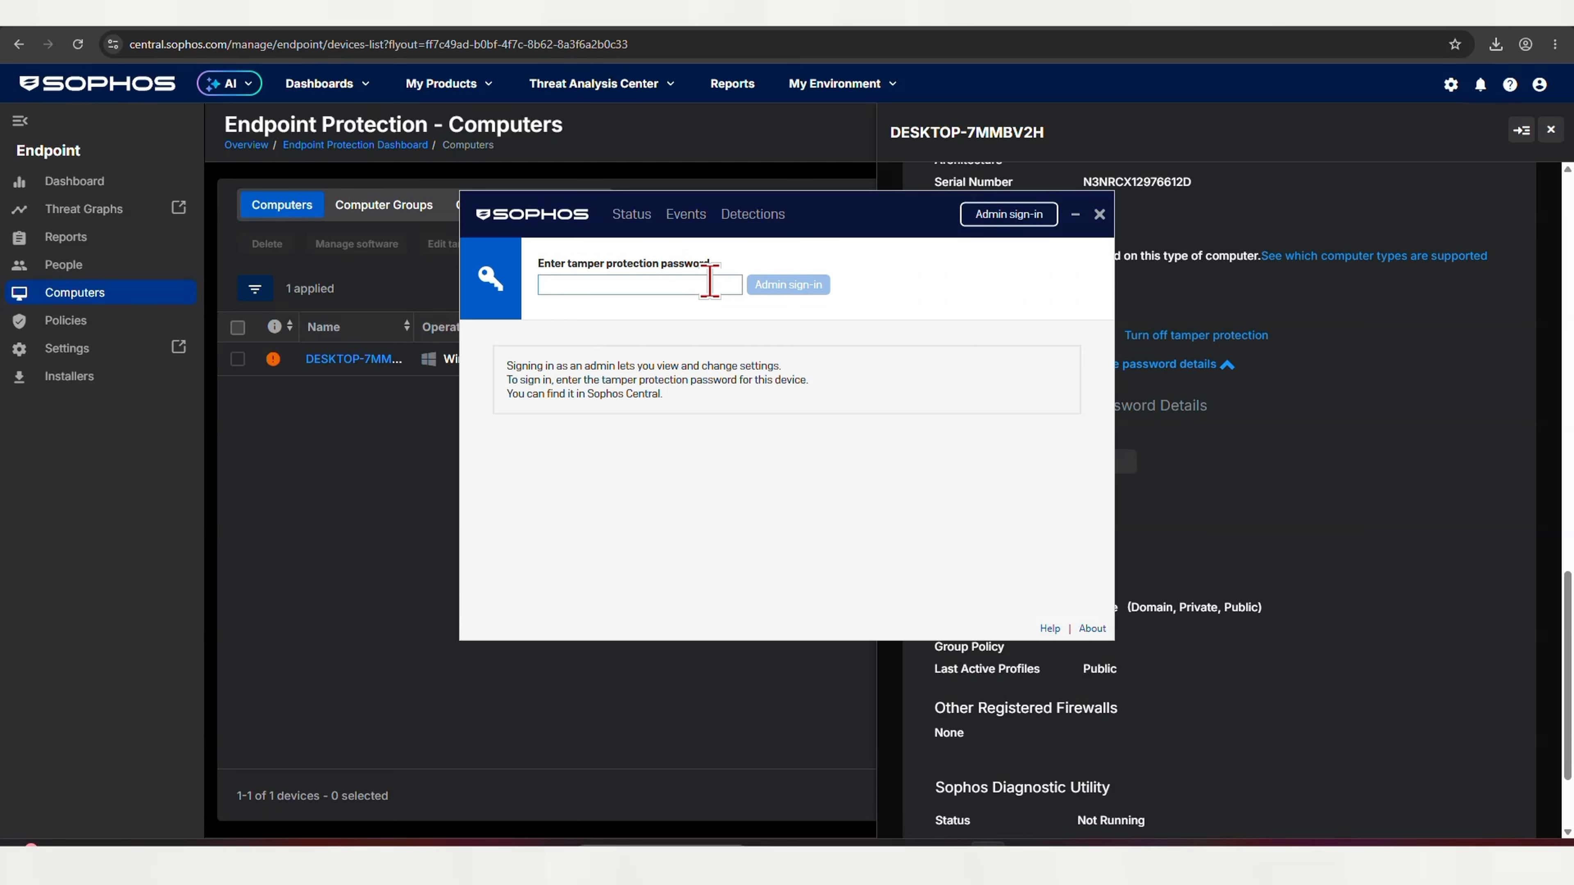
{"action": "key", "text": "ctrl+v"}
{"action": "left_click", "coordinate": [802, 290]}
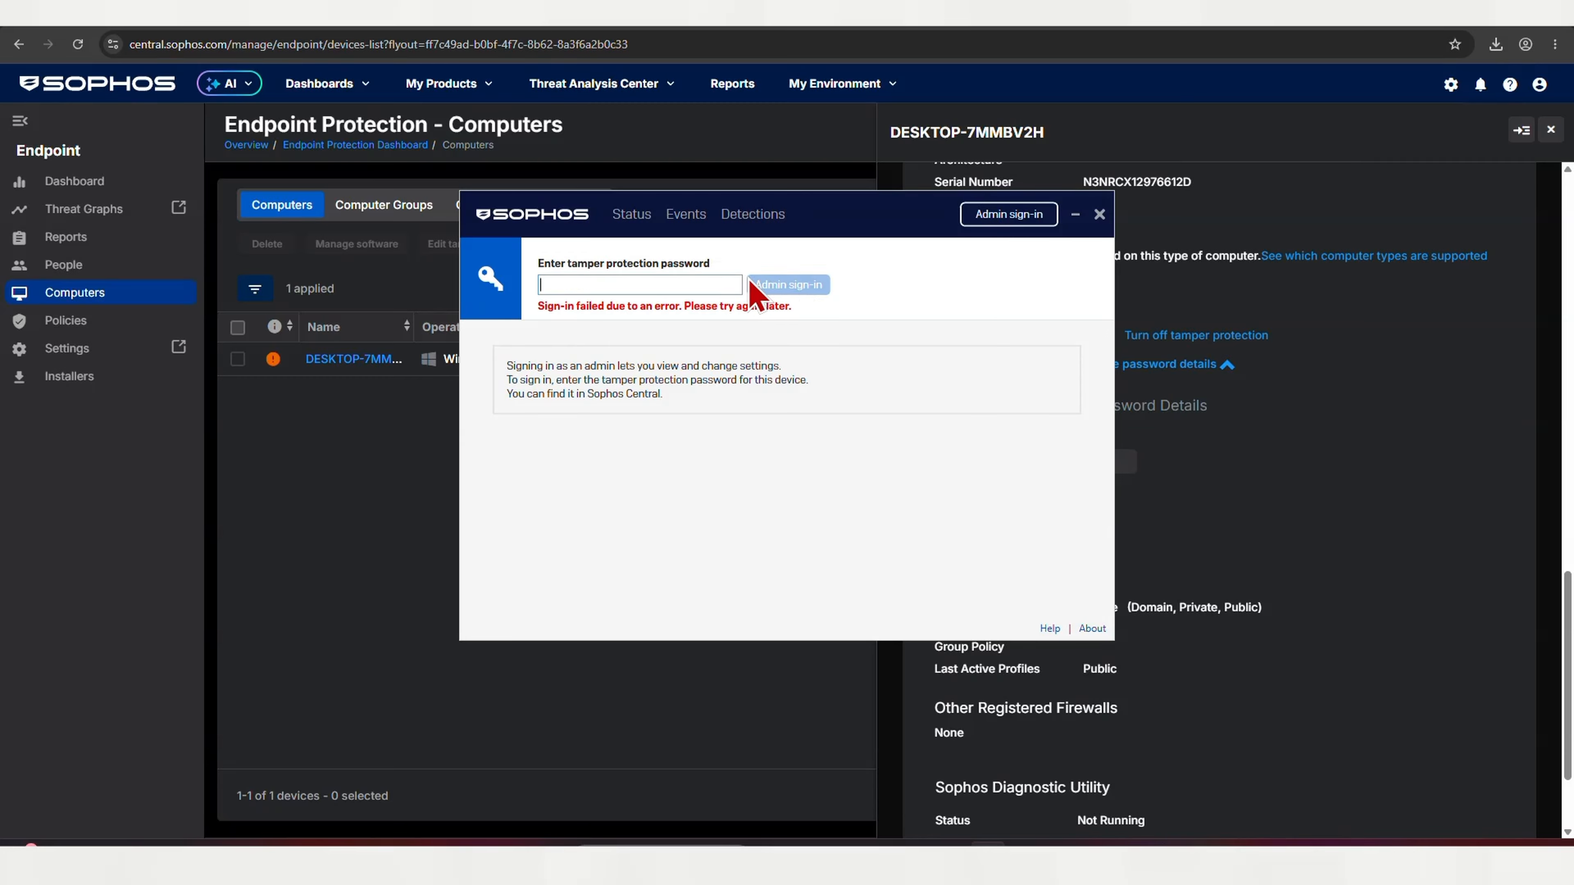
{"action": "left_click", "coordinate": [1207, 488]}
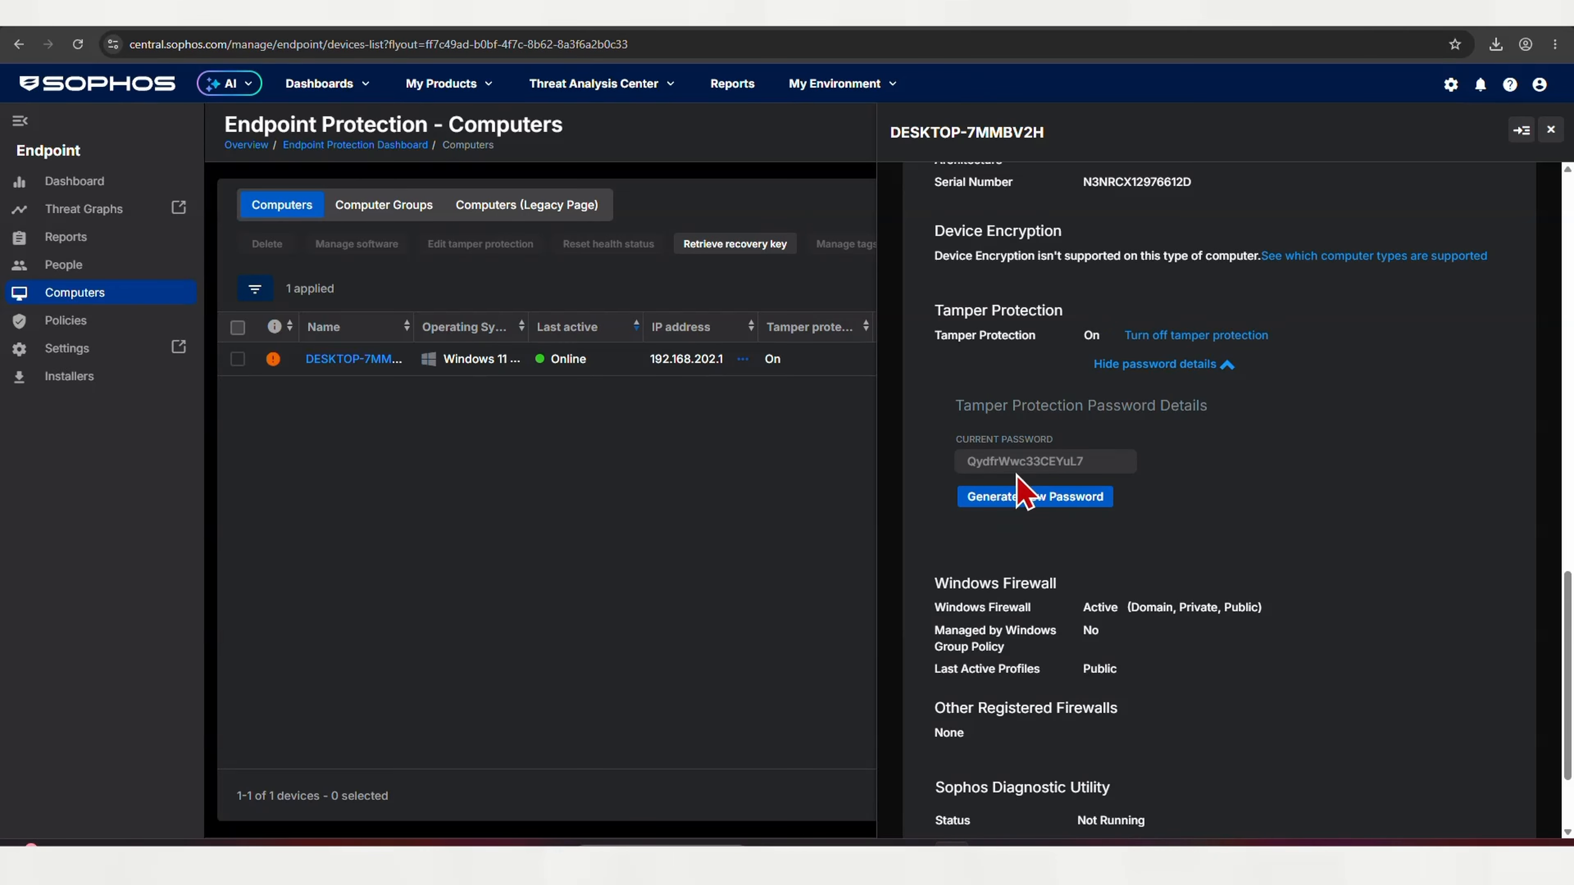
{"action": "double_click", "coordinate": [1005, 461]}
{"action": "right_click", "coordinate": [1007, 470]}
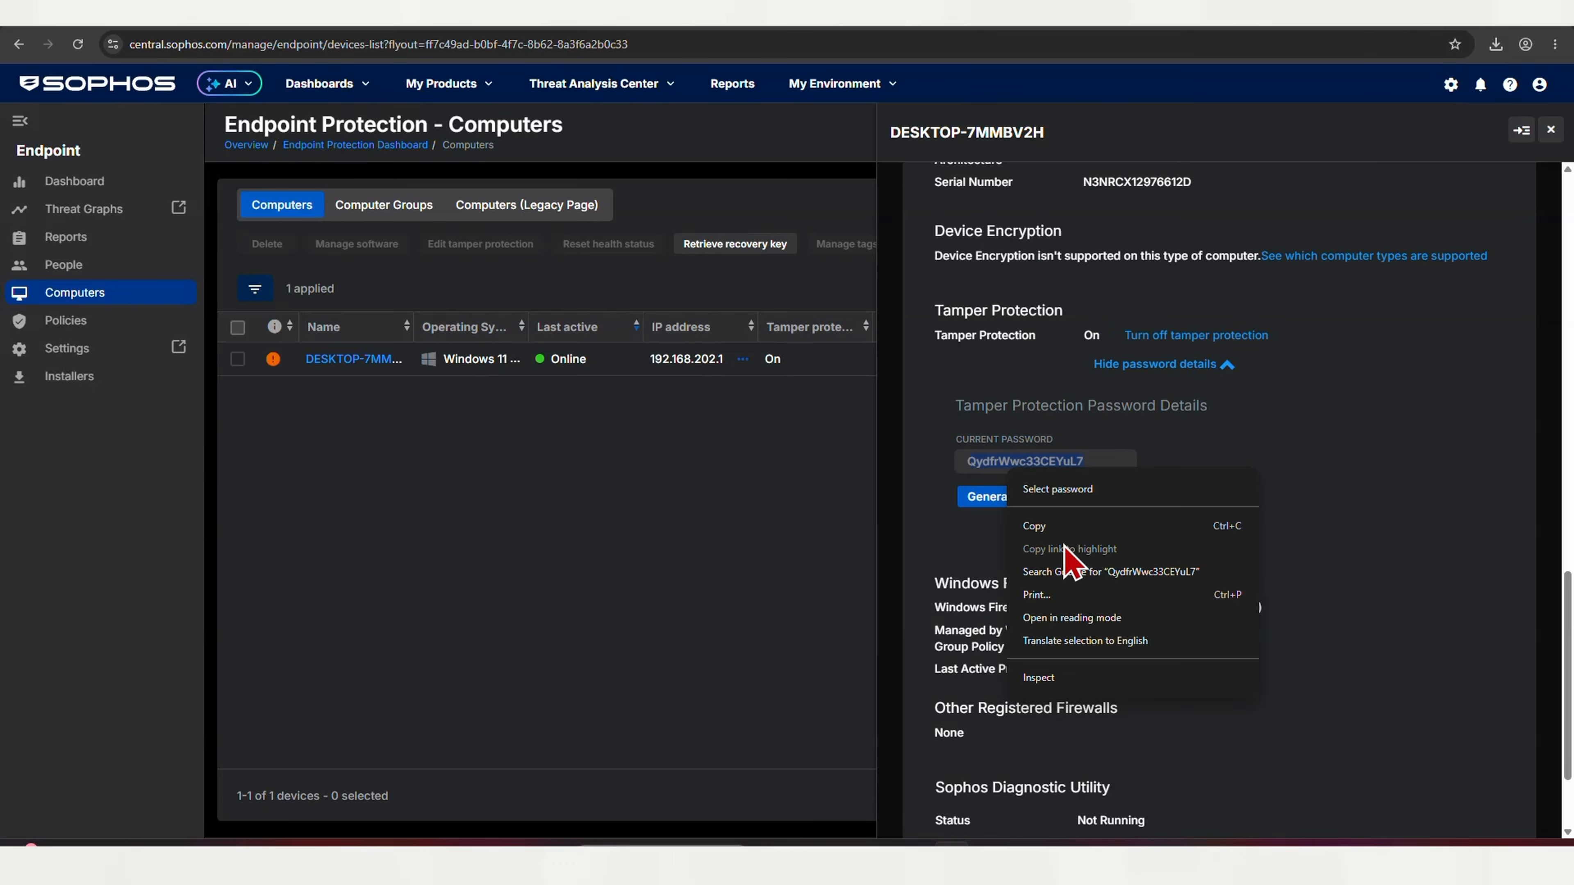
{"action": "left_click", "coordinate": [1034, 526]}
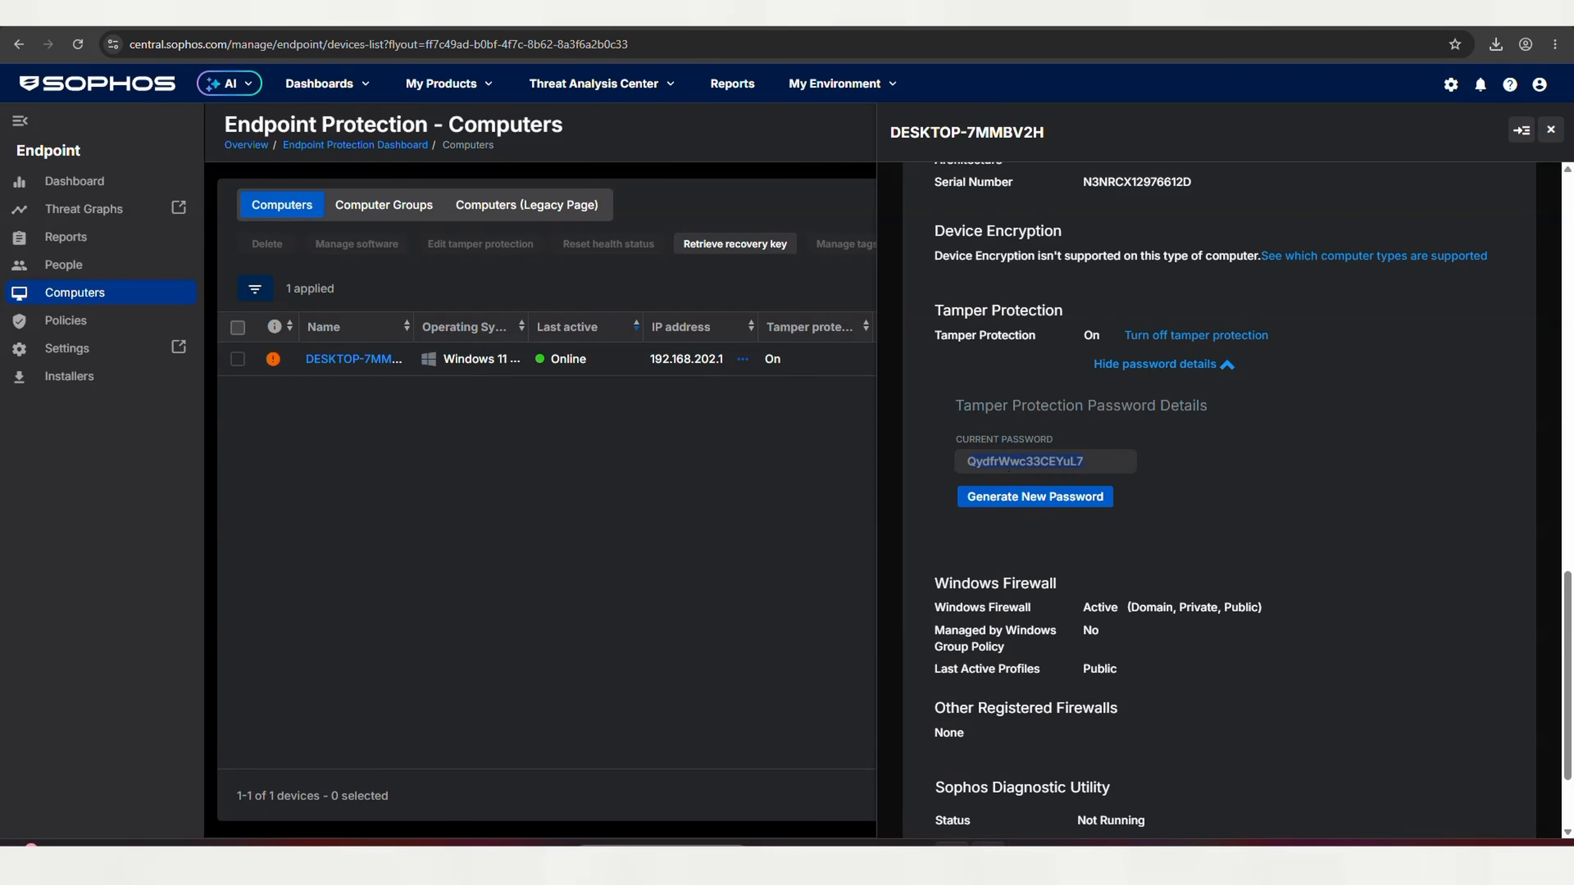
{"action": "key", "text": "alt+Tab"}
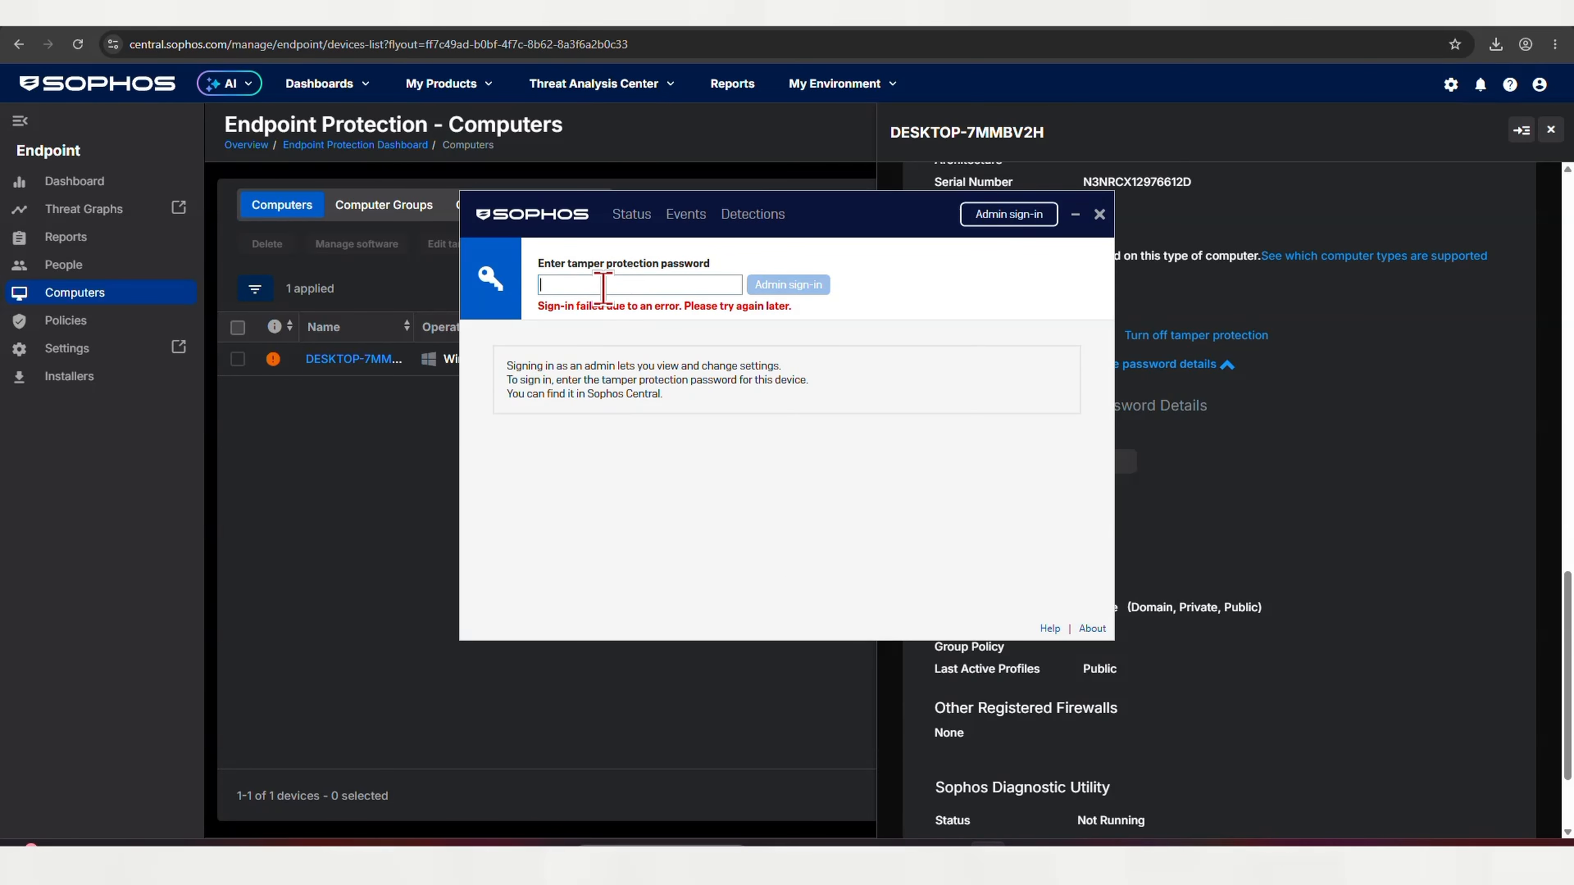
{"action": "key", "text": "ctrl+v"}
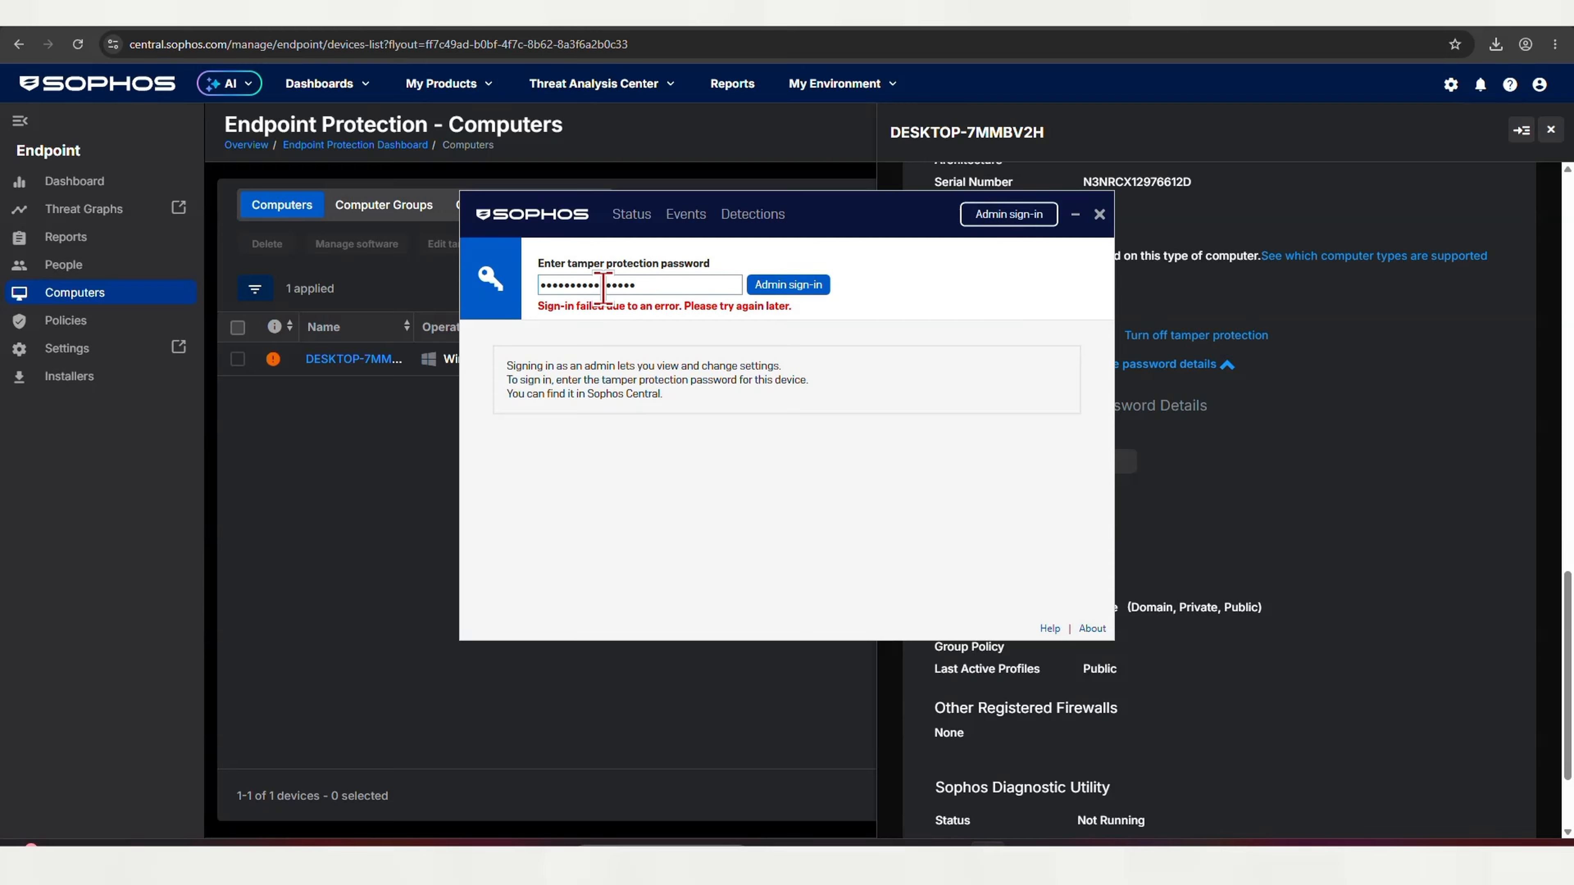
{"action": "key", "text": "Return"}
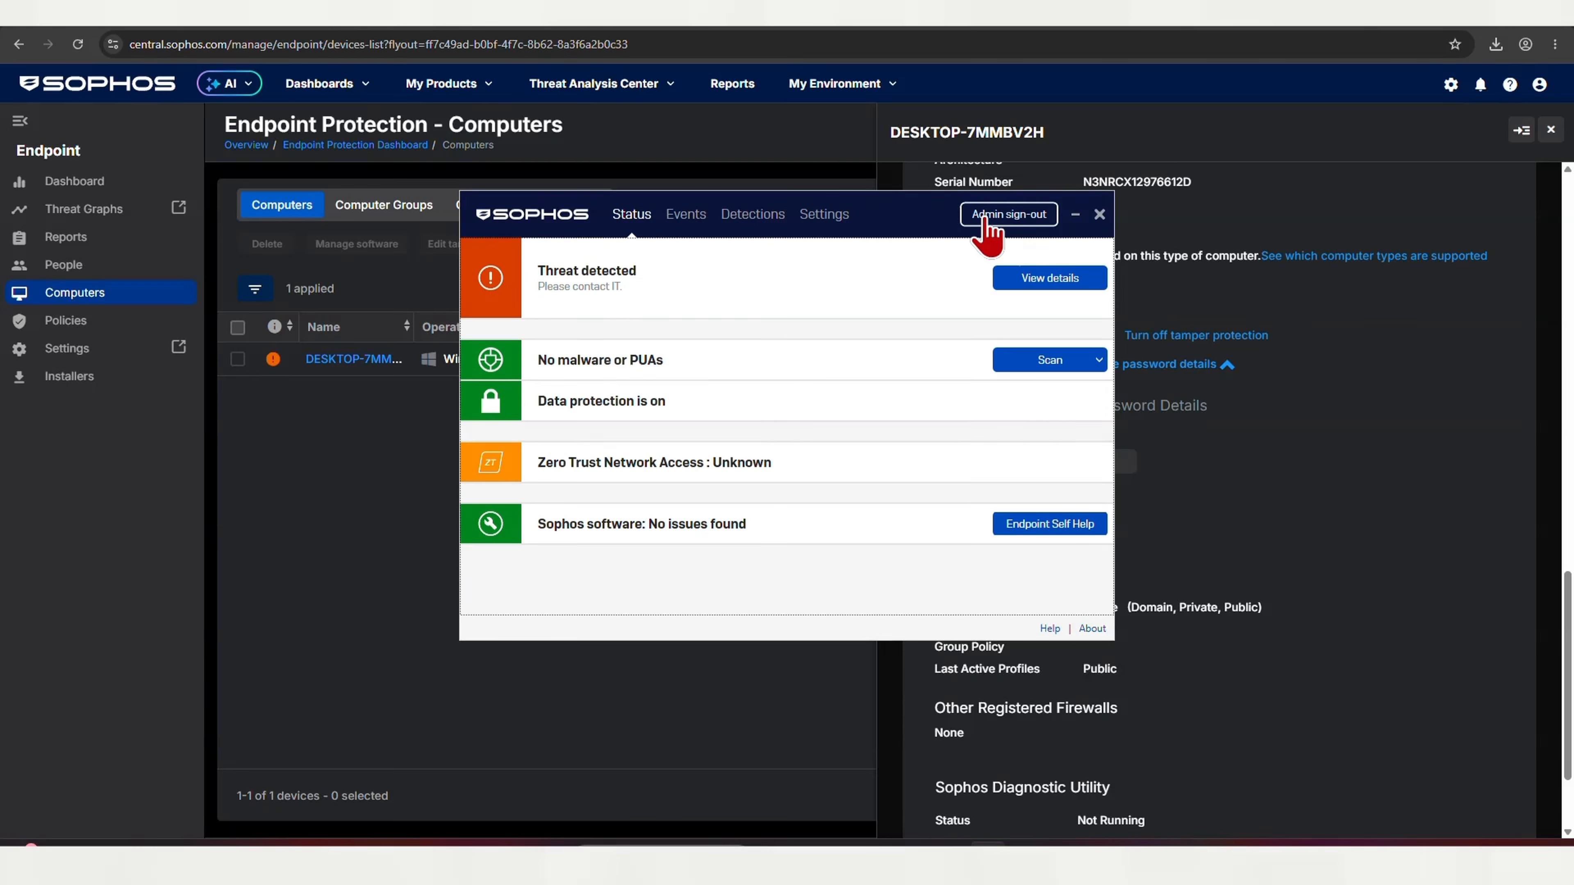
Check the client's Events list, return to its status overview, and open the Live Response terminal
{"action": "left_click", "coordinate": [1049, 284]}
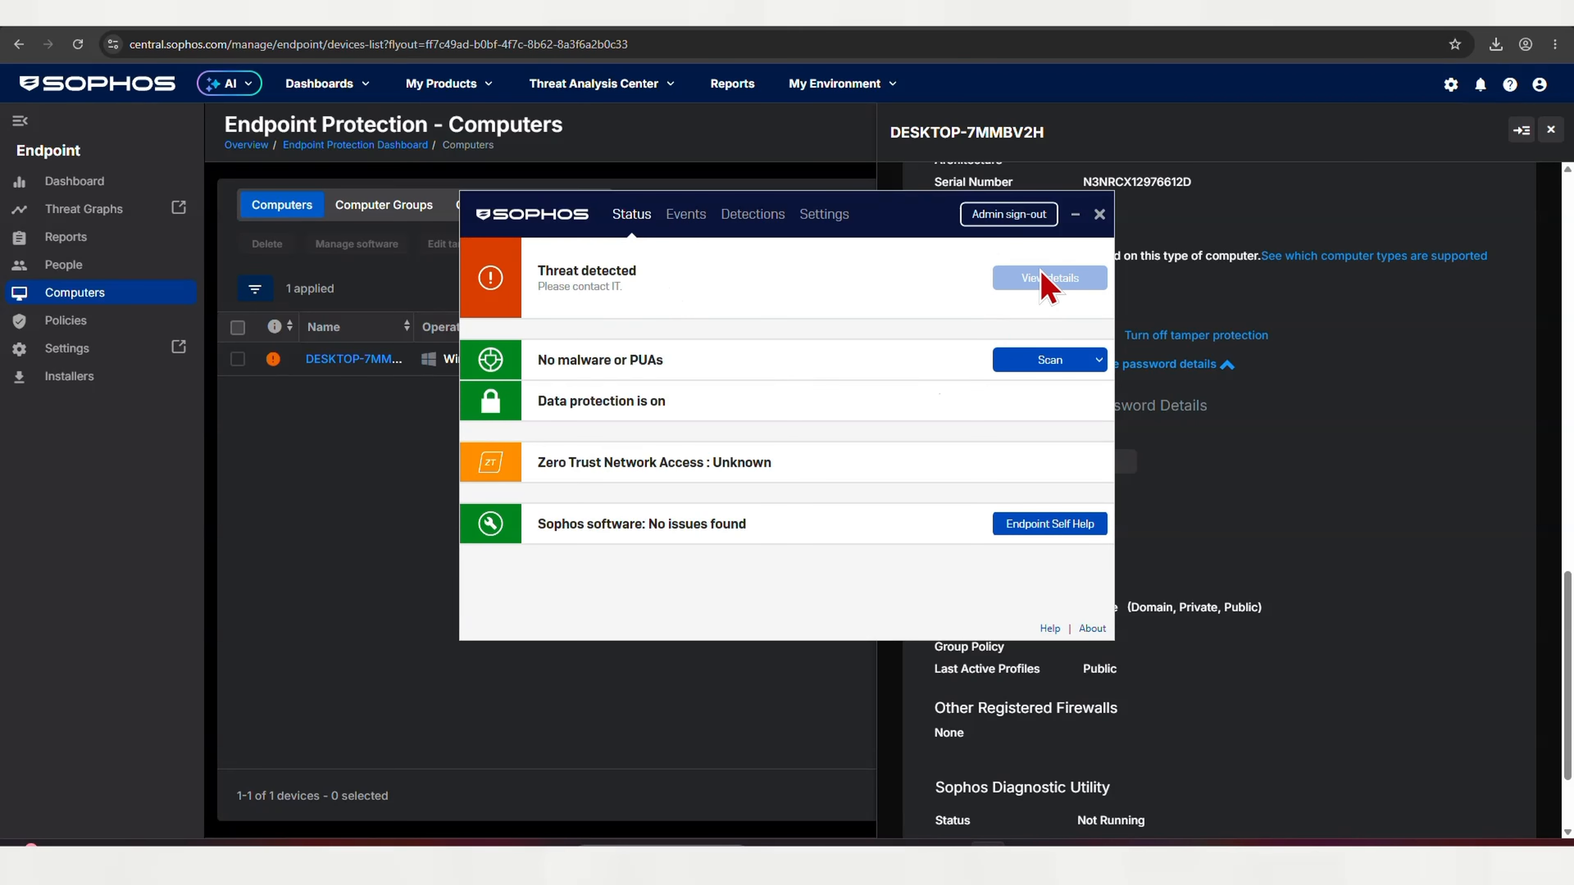
{"action": "left_click", "coordinate": [627, 226]}
{"action": "left_click", "coordinate": [393, 468]}
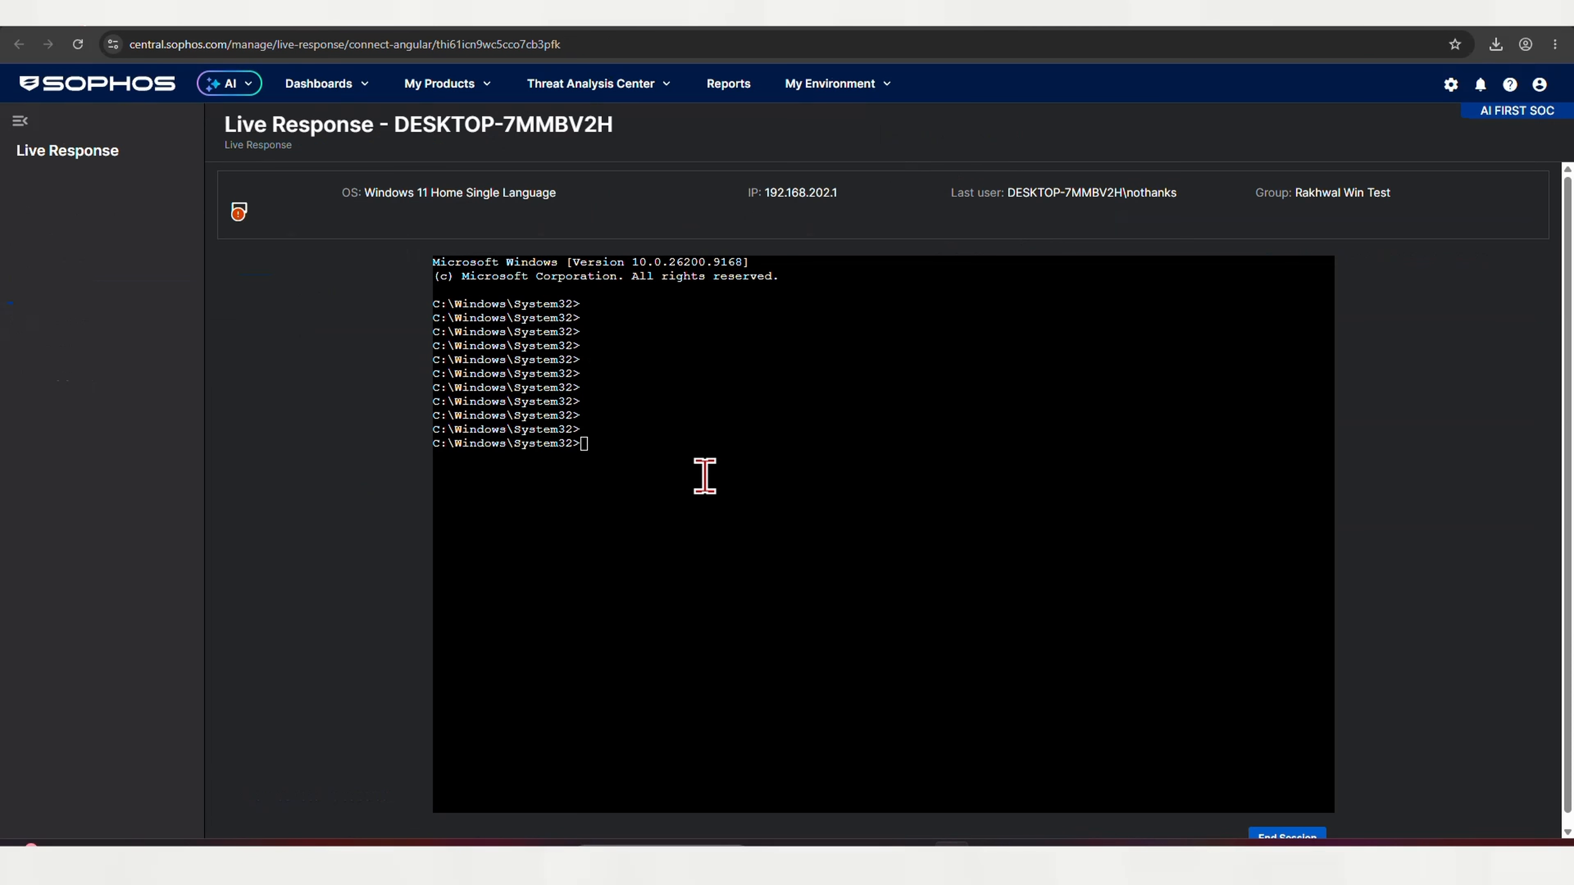
Run dir in the Live Response terminal to list C:\Windows\System32 (4375 files, 176 directories)
{"action": "left_click", "coordinate": [706, 478]}
{"action": "type", "text": "ls"}
{"action": "key", "text": "BackSpace"}
{"action": "key", "text": "BackSpace"}
{"action": "type", "text": "dir"}
{"action": "key", "text": "Return"}
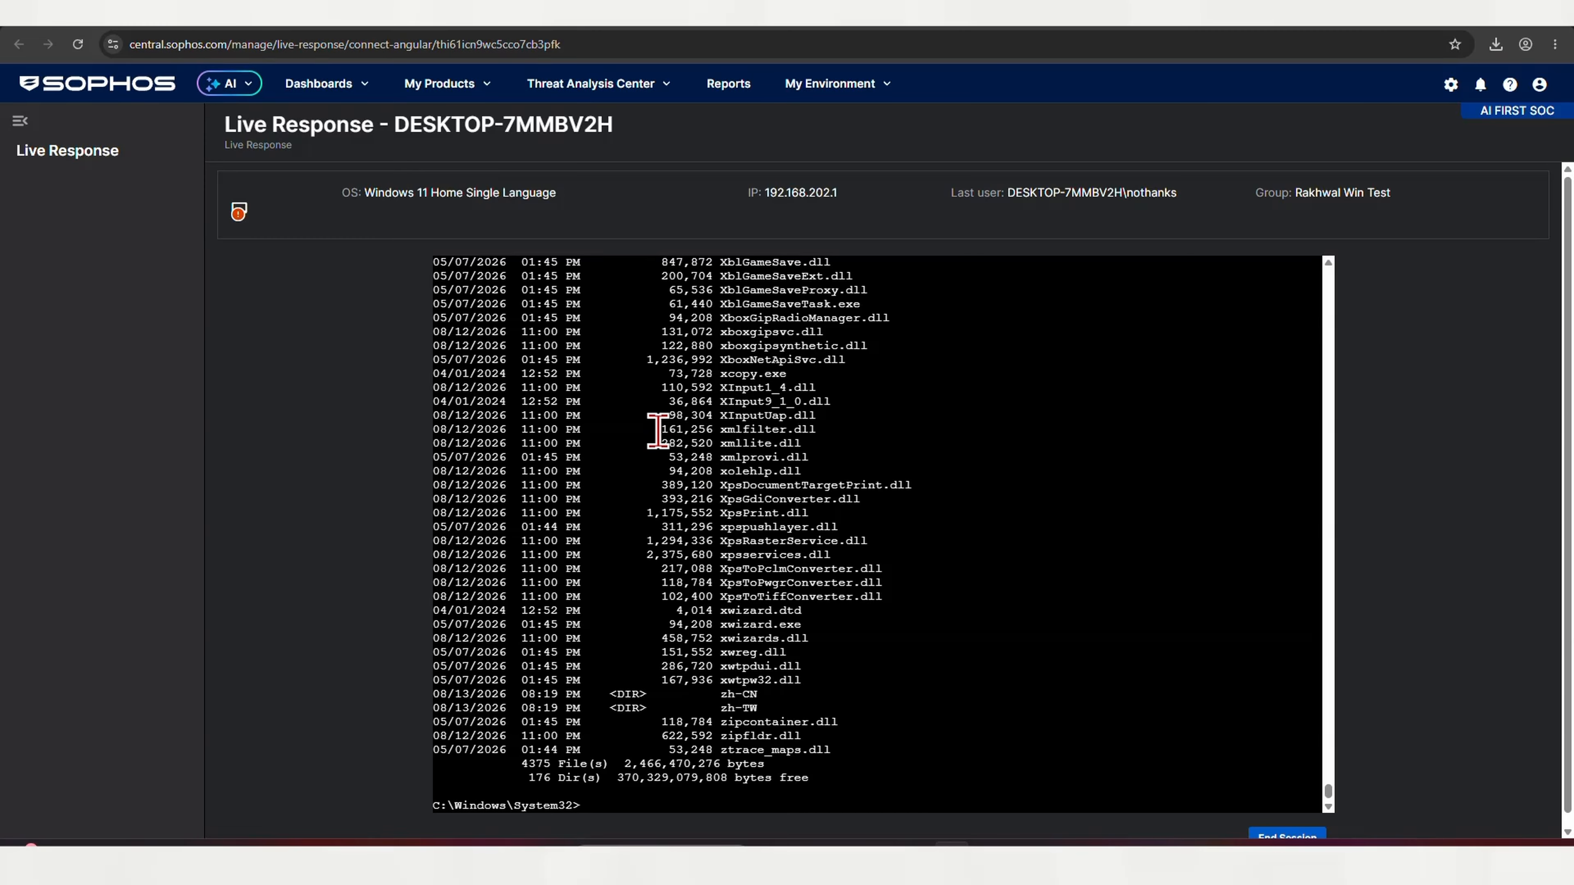
{"action": "scroll", "coordinate": [751, 496], "scroll_direction": "up", "scroll_amount": 15}
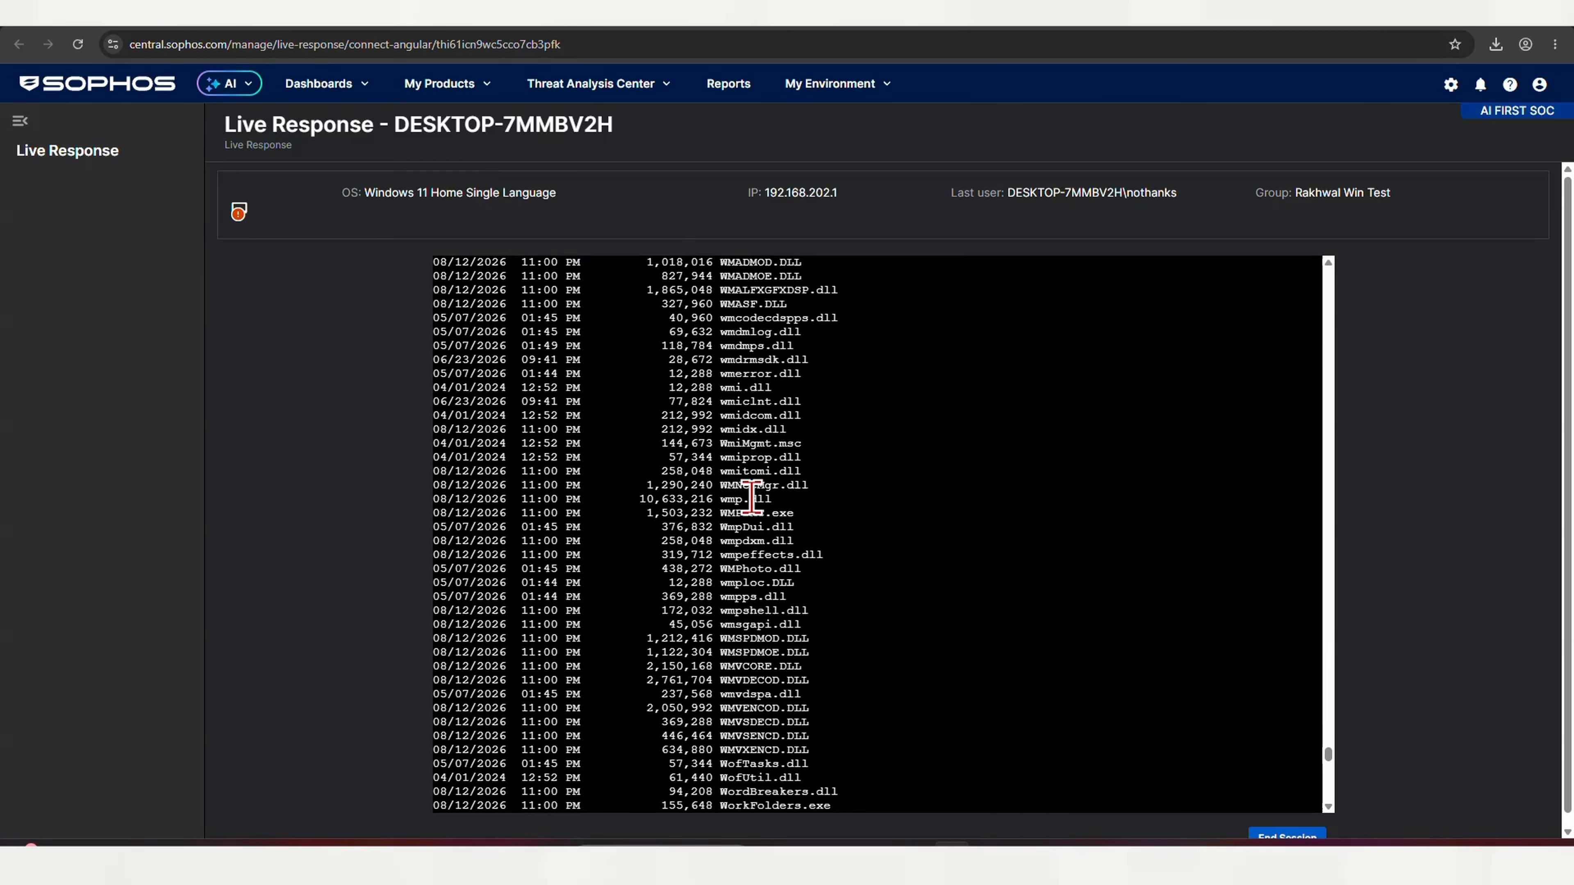
{"action": "scroll", "coordinate": [752, 496], "scroll_direction": "down", "scroll_amount": 15}
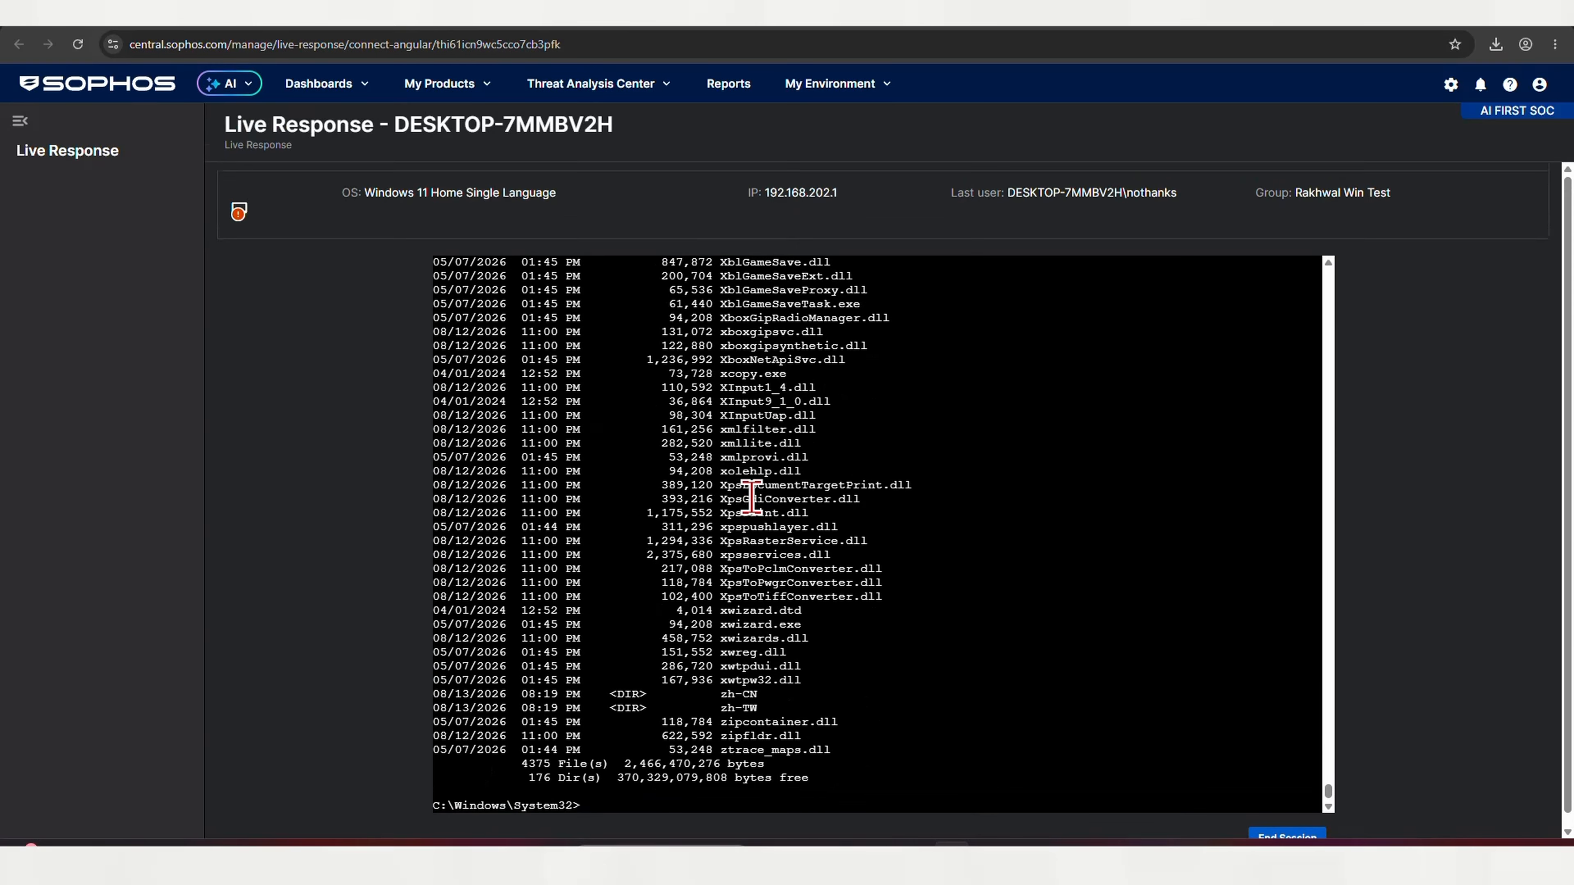